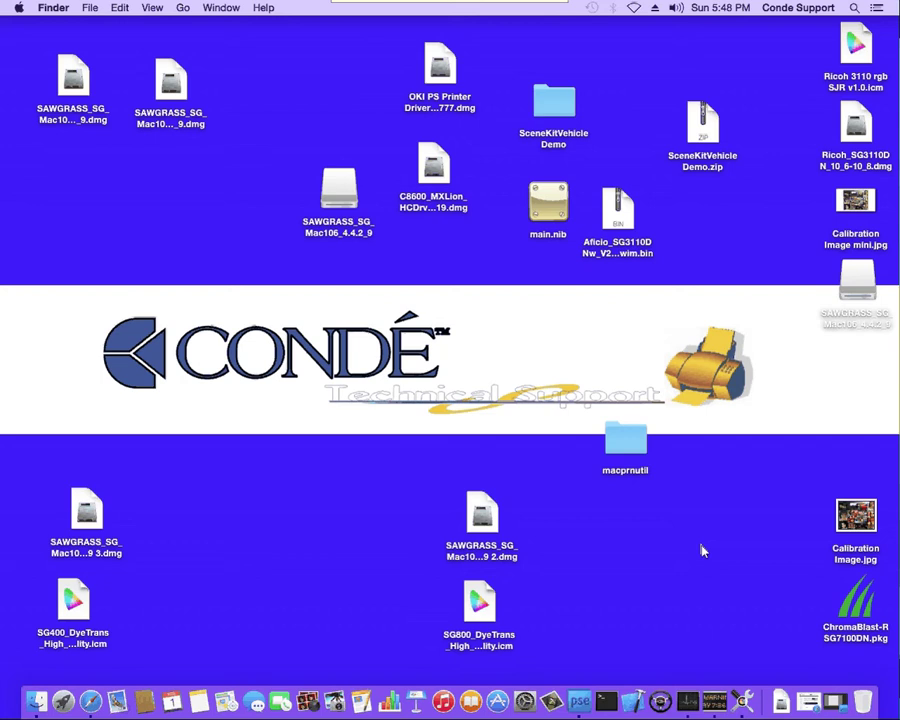
- Select the SG800_DyeTrans_High_Quality.icm profile file on the desktop
left_click(480, 600)
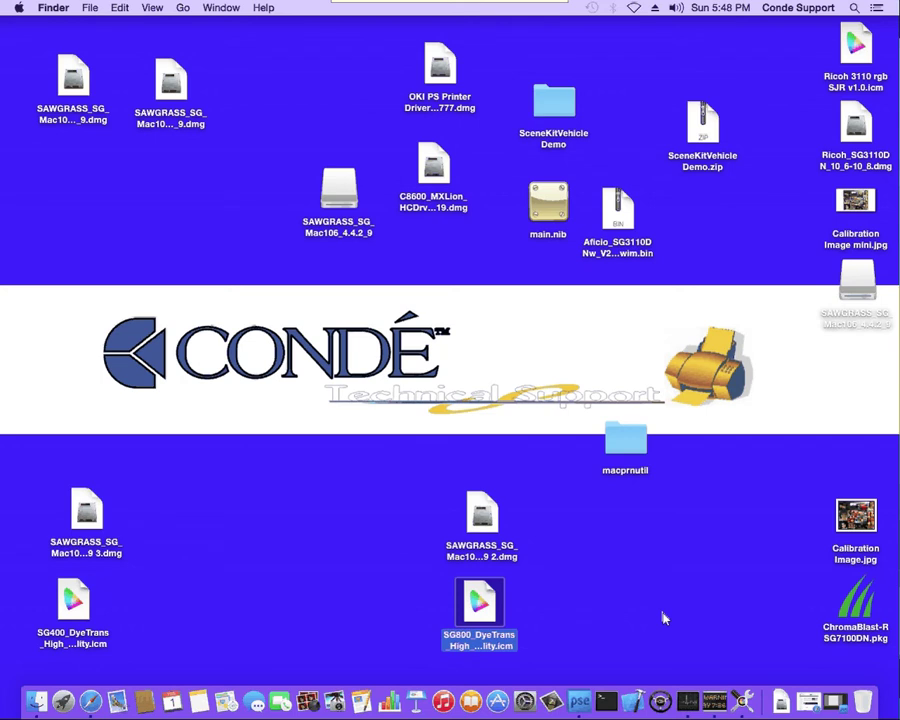
- Copy the SG800_DyeTrans_High_Quality.icm profile and go to the folder path '/' on Macintosh HD
right_click(479, 606)
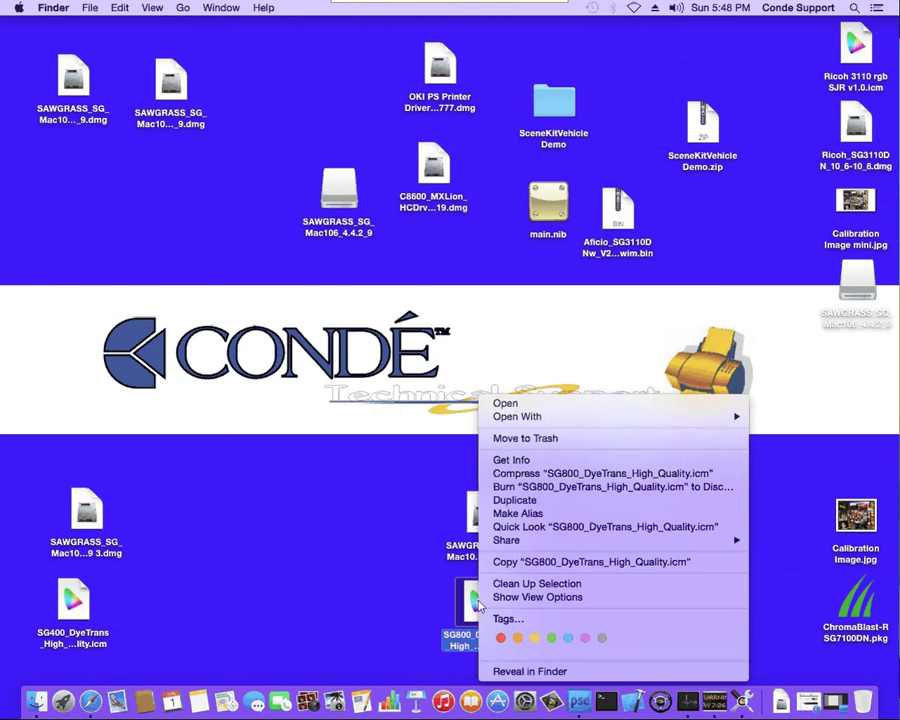
left_click(520, 561)
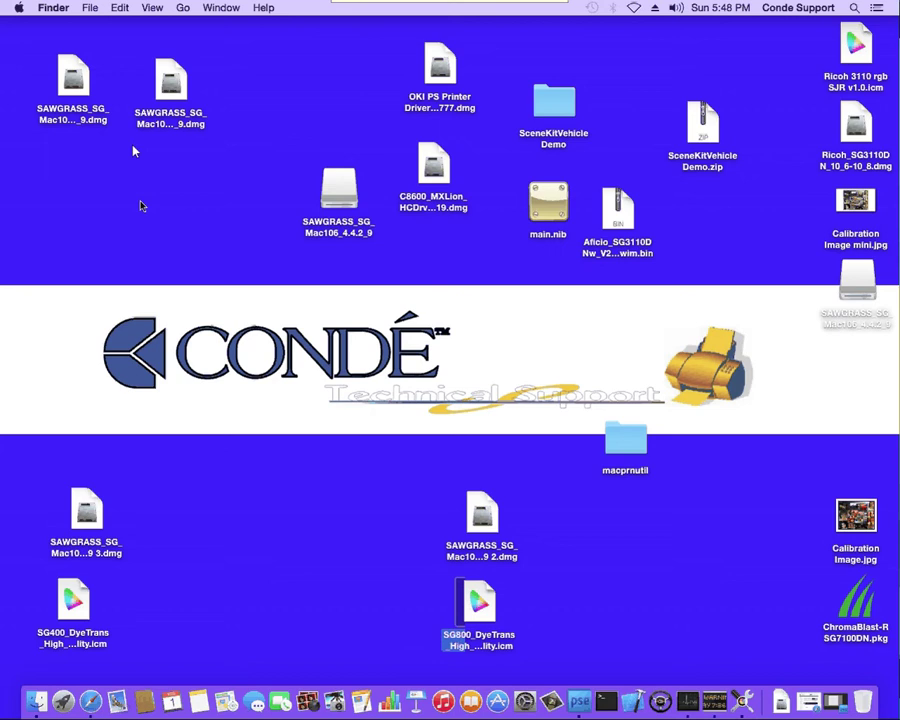
left_click(185, 10)
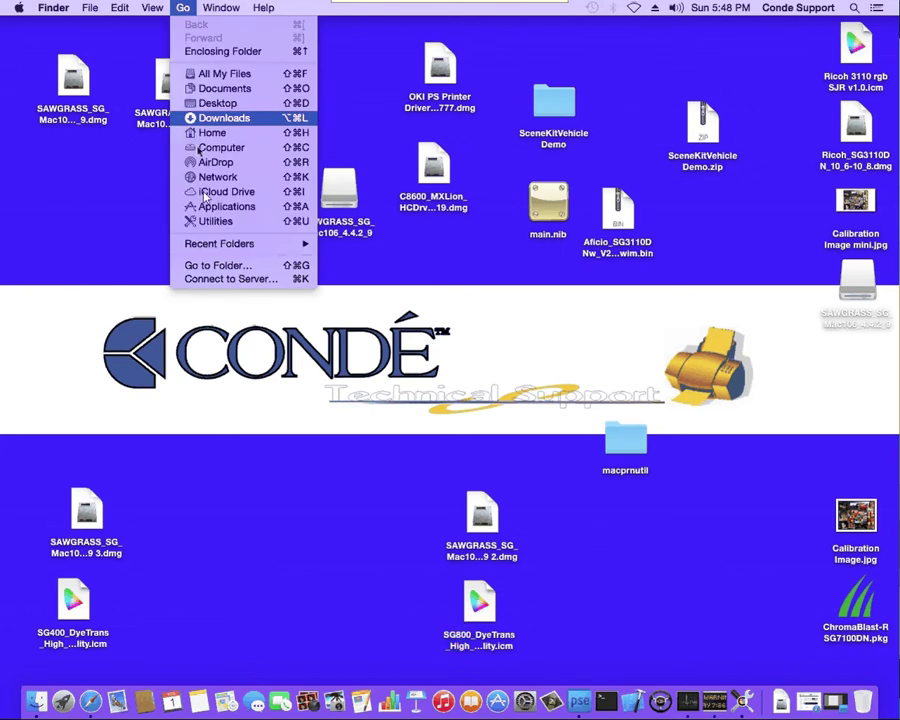
left_click(213, 264)
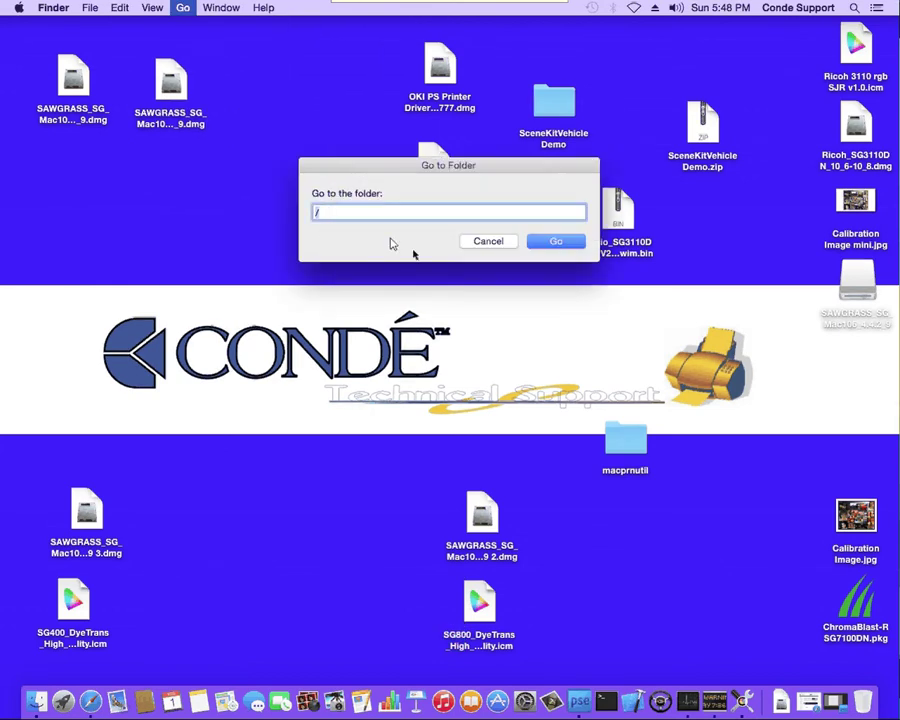
left_click(556, 250)
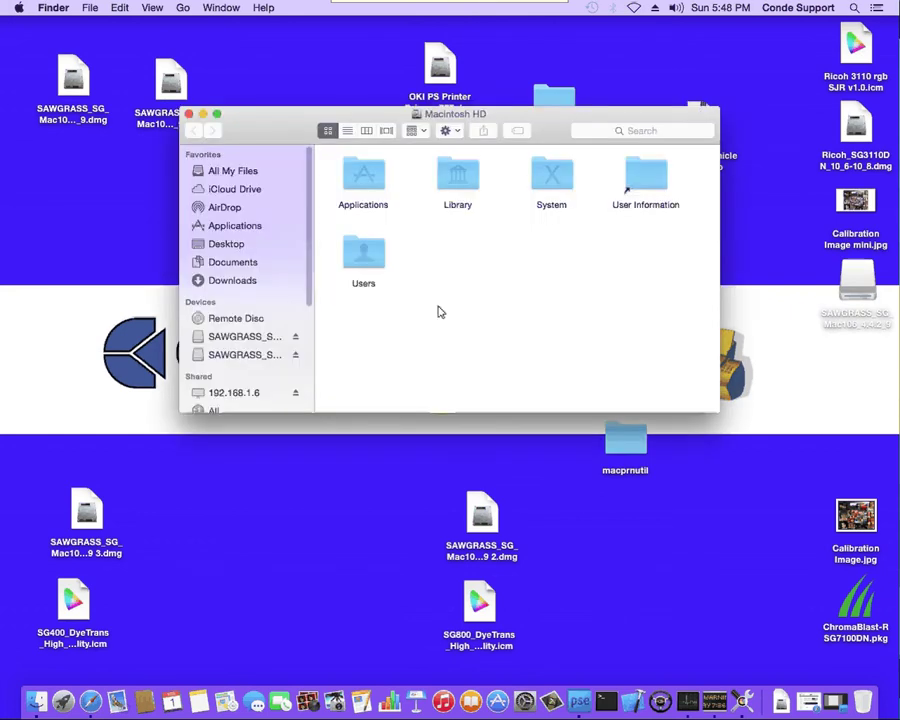
- Open Library > ColorSync > Profiles and select the SG800_DyeTrans_High_Quality.icm profile
double_click(457, 185)
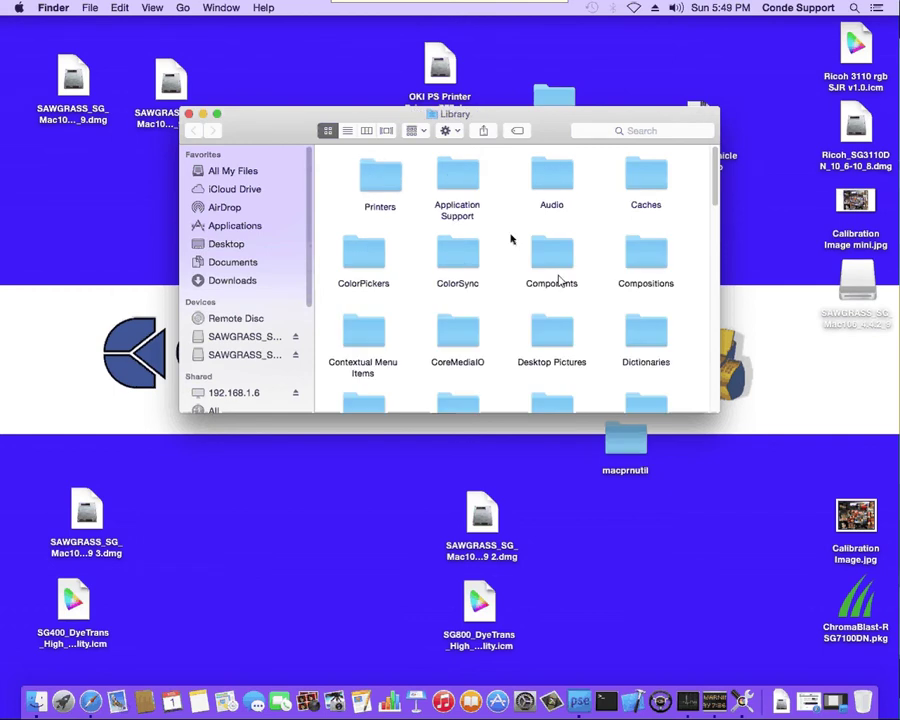
double_click(450, 268)
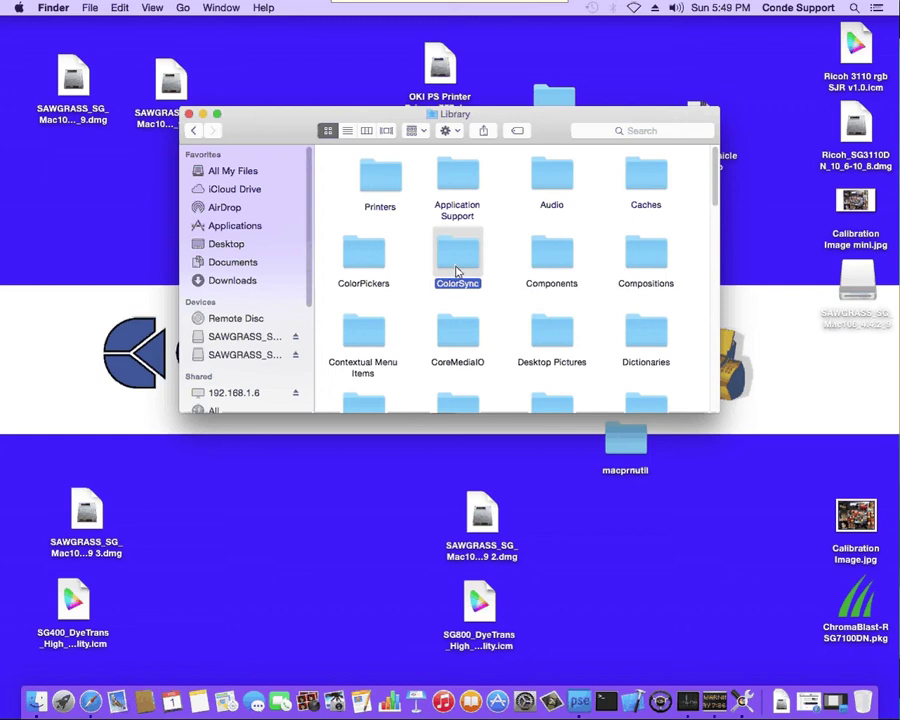
double_click(362, 184)
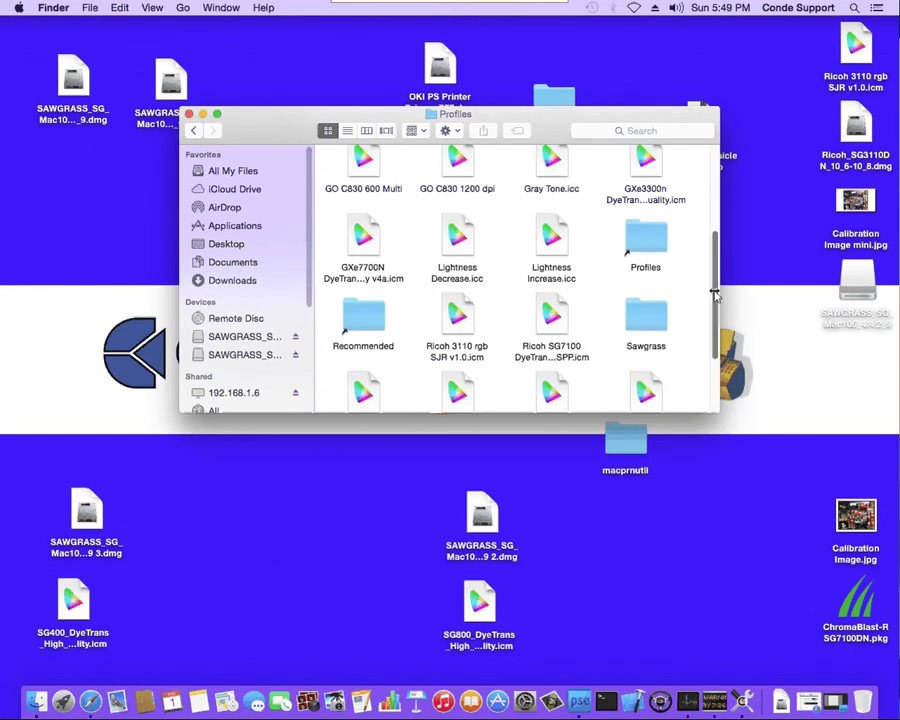
left_click_drag(715, 297, 638, 366)
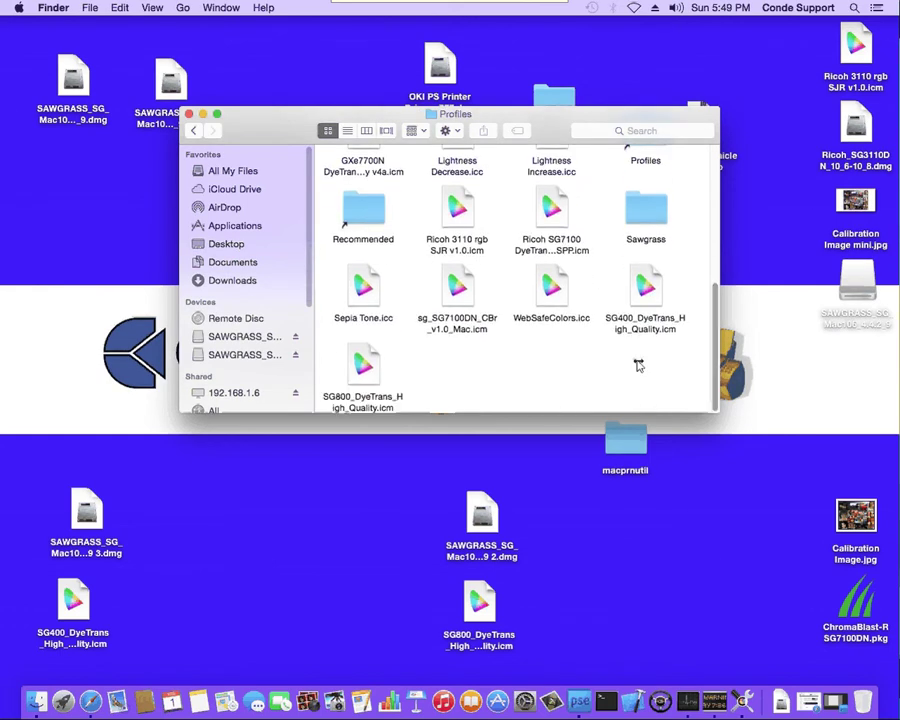
left_click(362, 364)
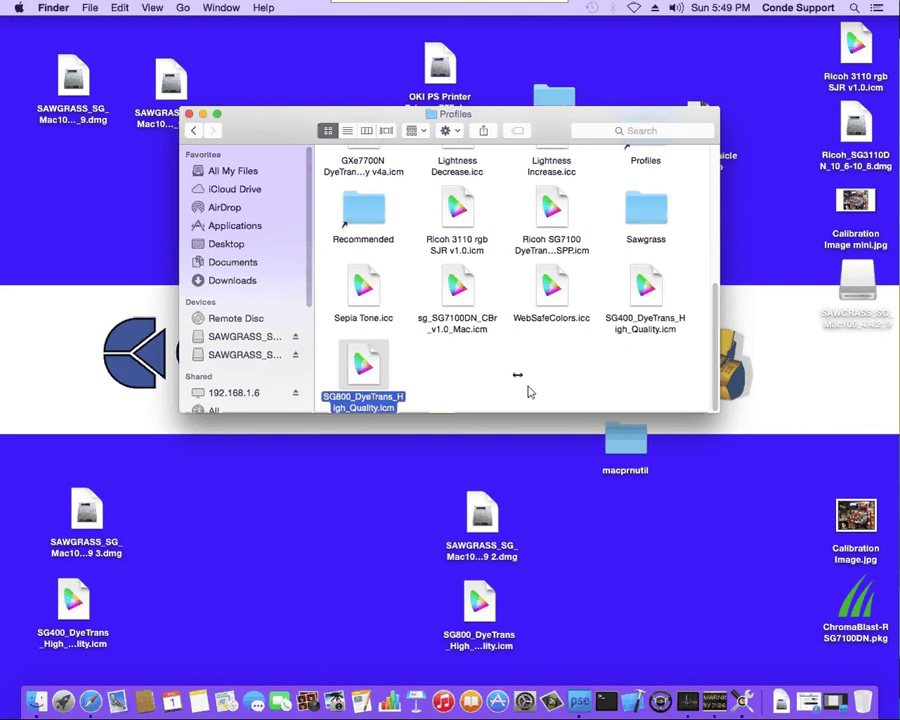
- Check the Edit menu for available copy and paste commands, then close the Profiles window
left_click(119, 8)
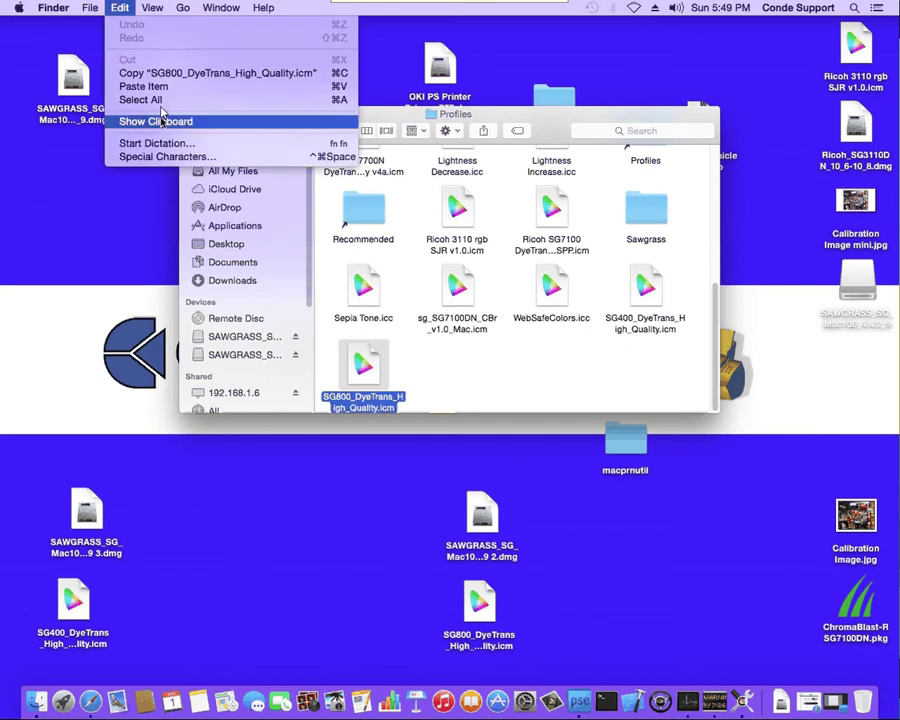
left_click(503, 397)
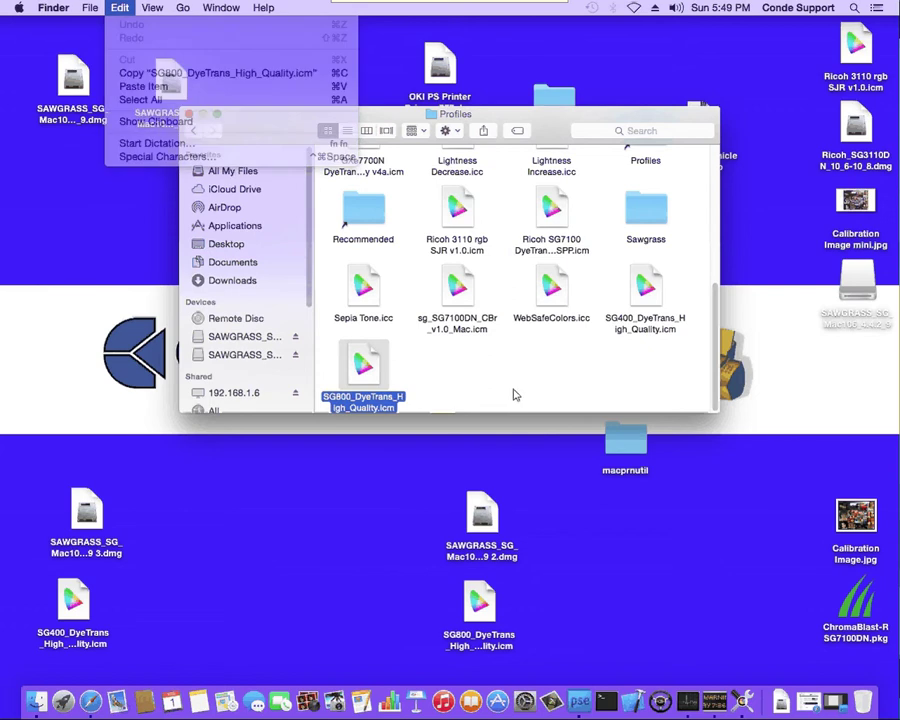
scroll(716, 350, "up", 3)
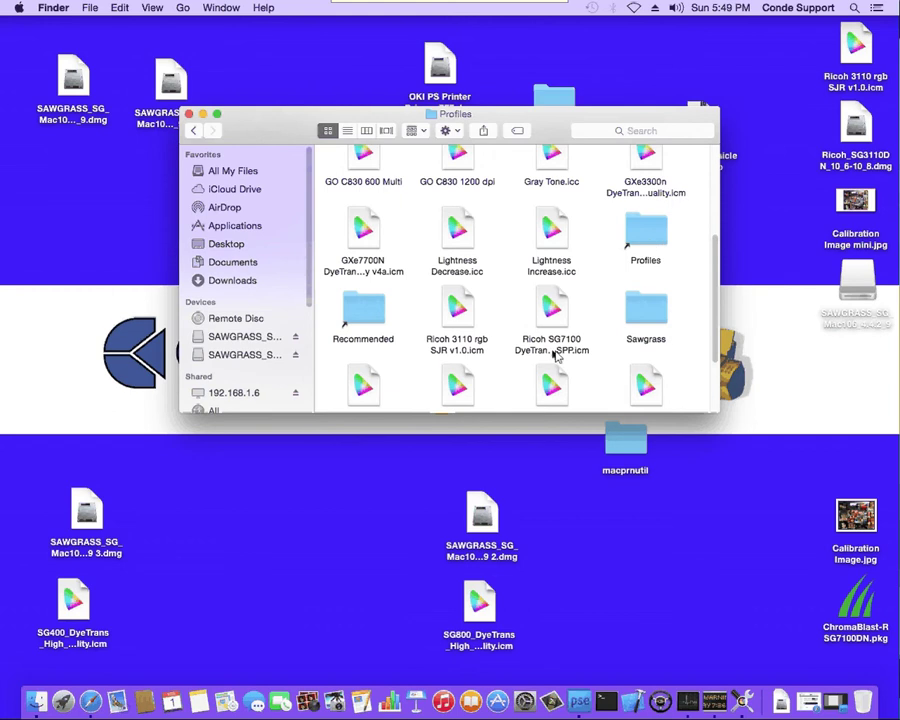
scroll(640, 255, "down", 5)
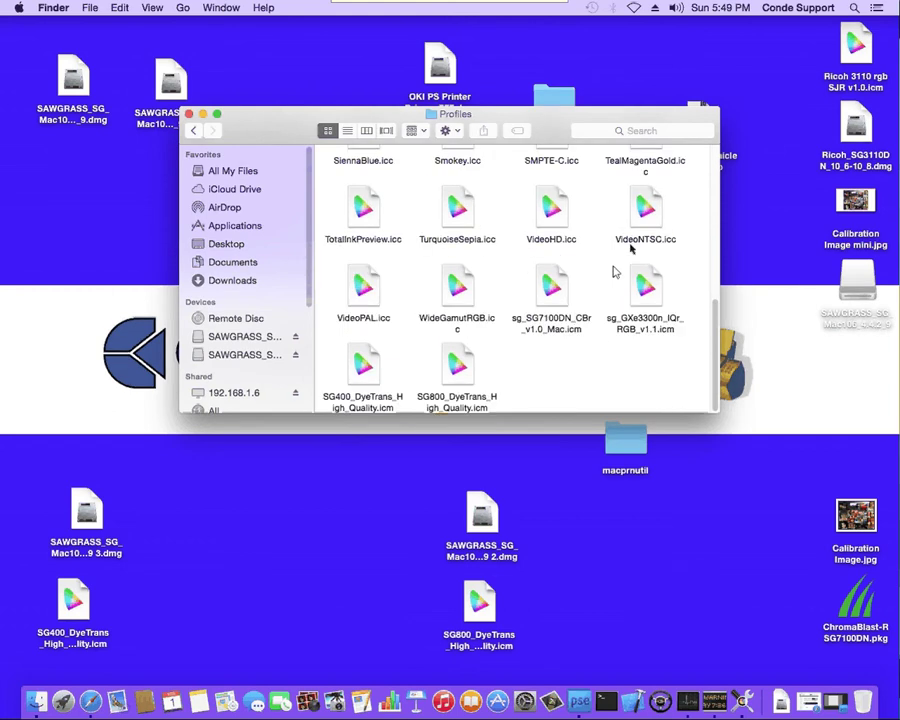
left_click(121, 10)
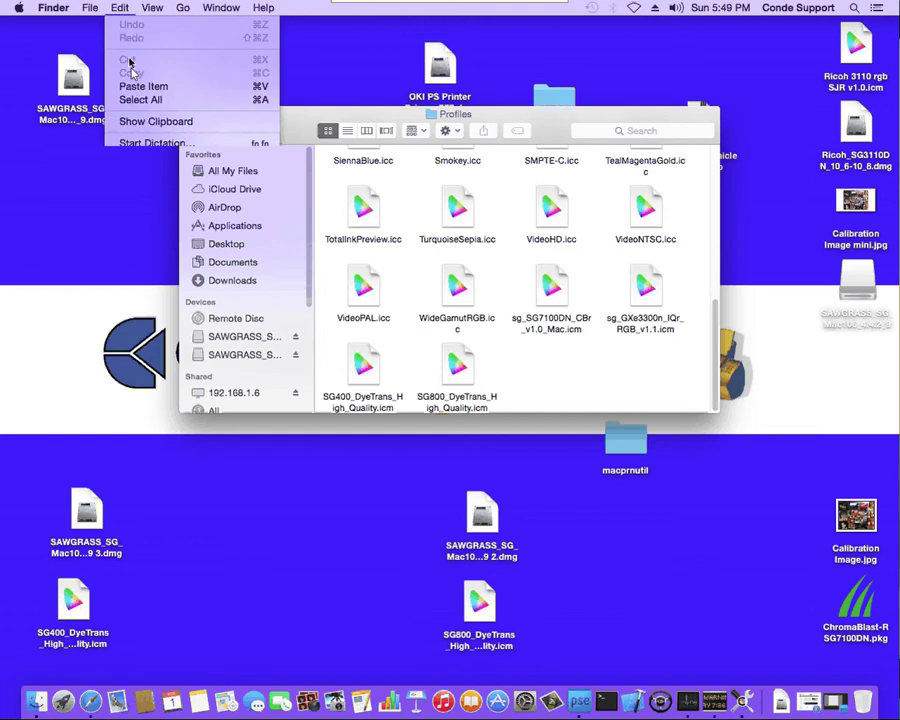
left_click(615, 389)
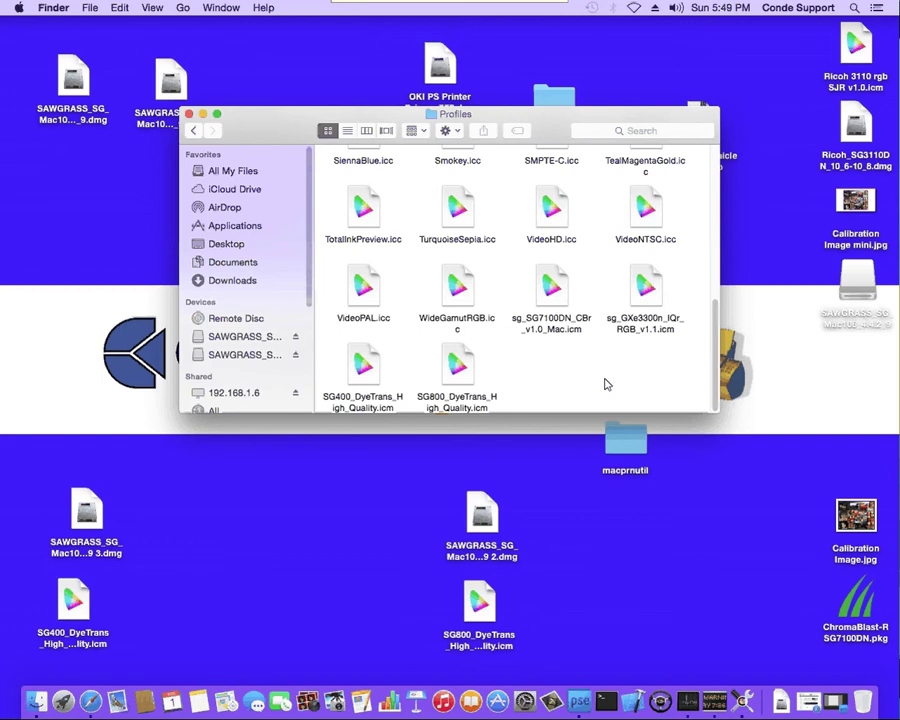
left_click(460, 367)
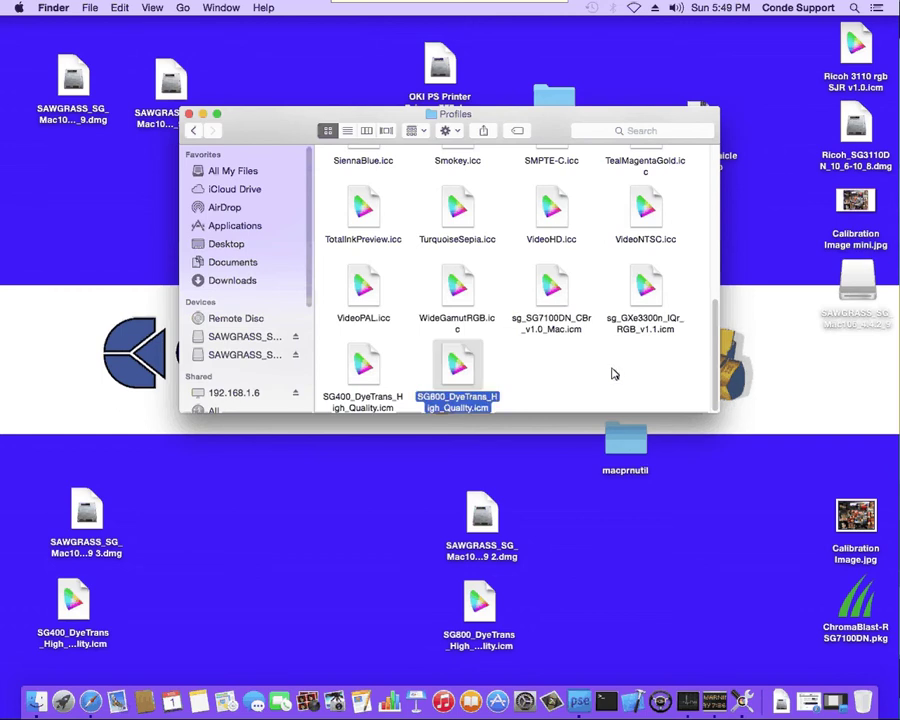
left_click(189, 115)
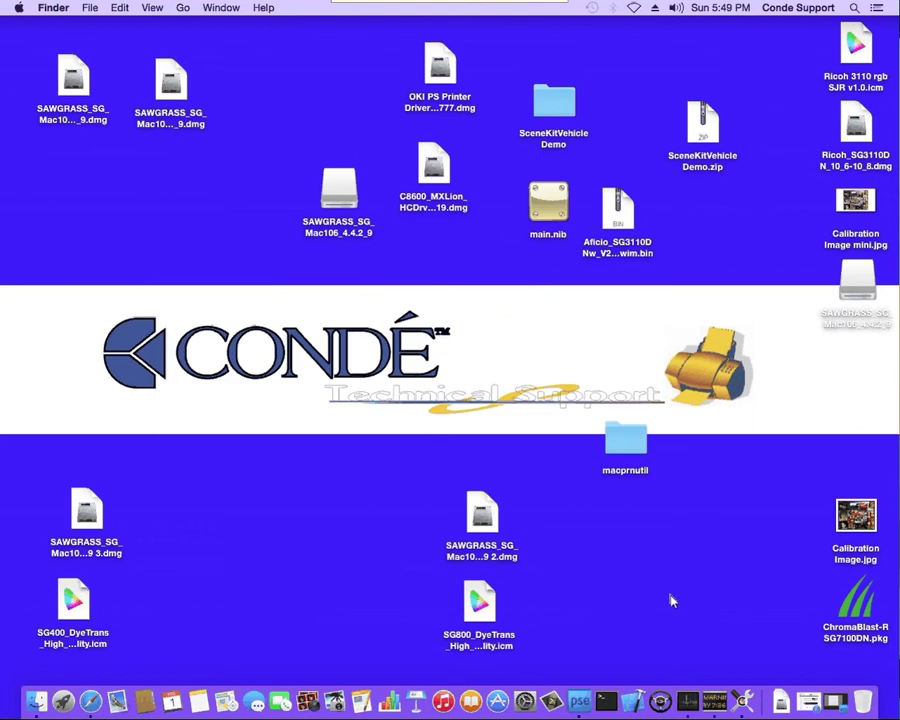
- Install the SAWGRASS SnowLeopard driver from the SAWGRASS_SG_Mac106_4.4.2_9 disk image onto Macintosh HD
left_click(488, 518)
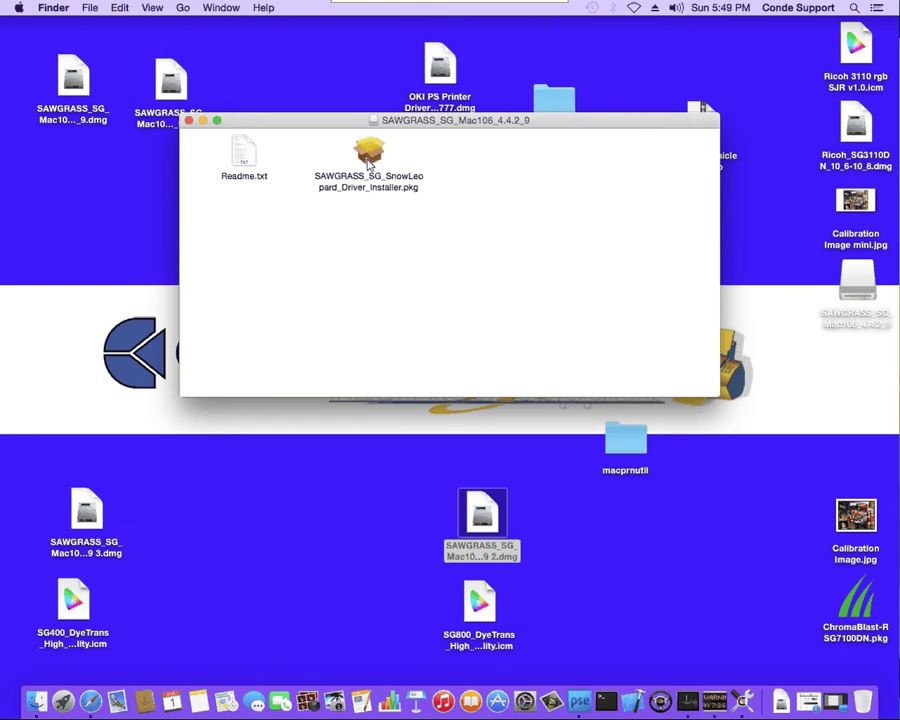
double_click(368, 152)
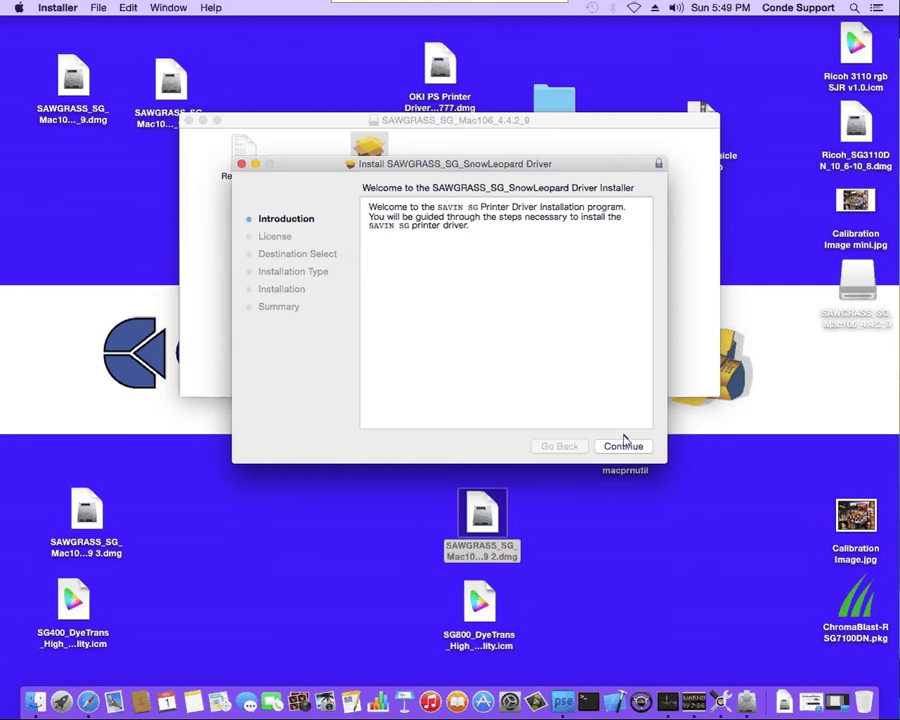
left_click(627, 449)
left_click(652, 449)
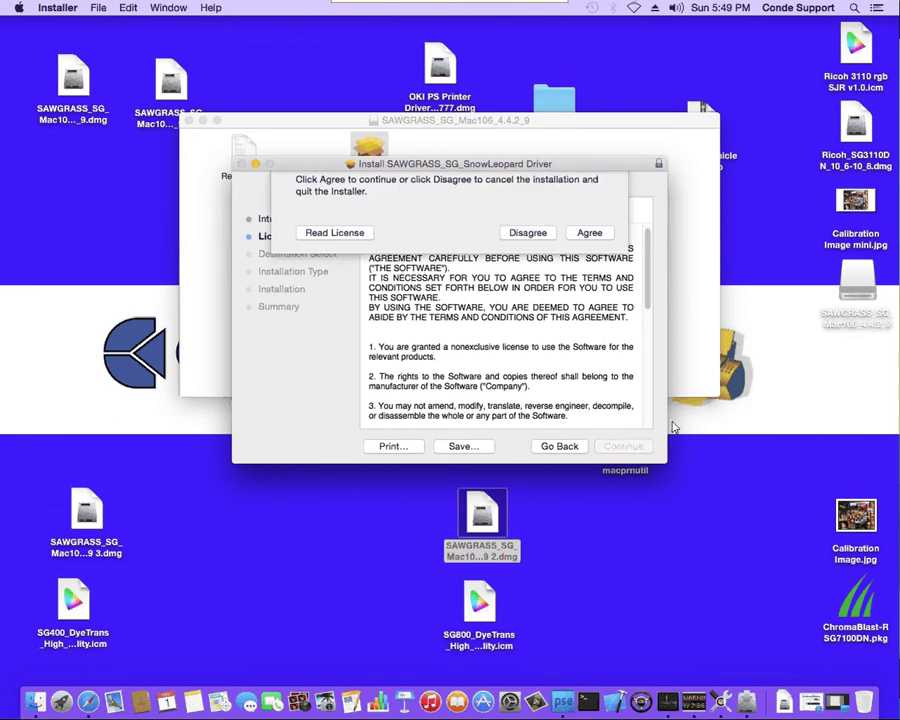
left_click(589, 237)
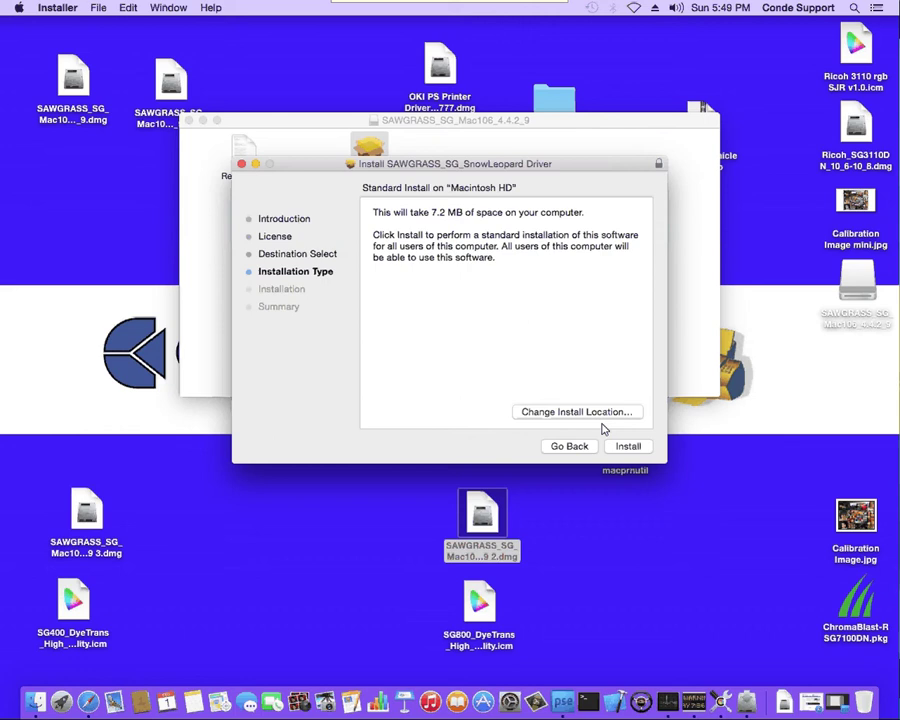
left_click(626, 446)
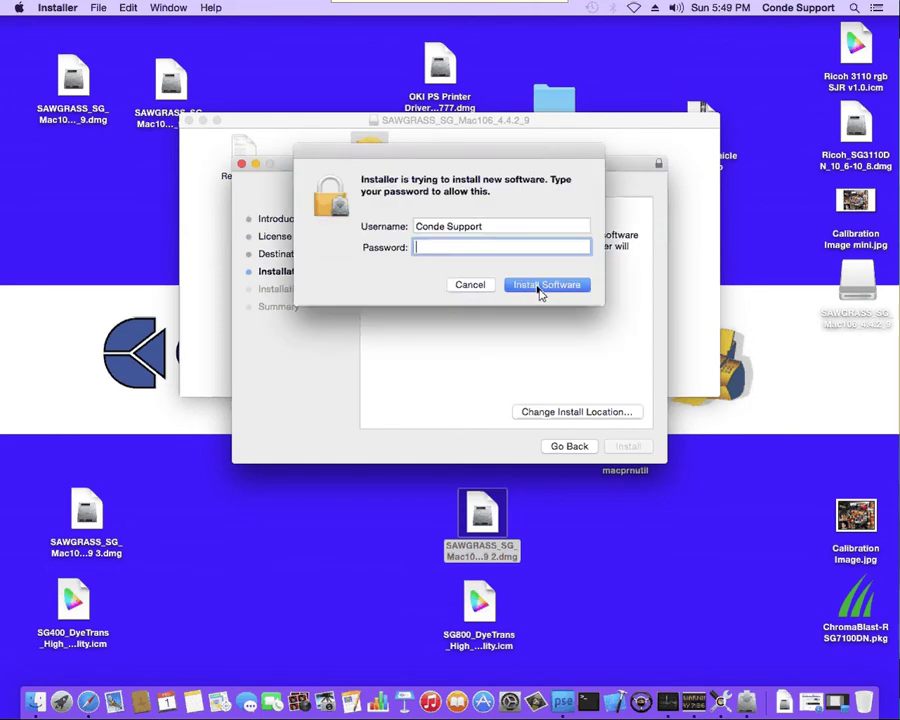
left_click(541, 287)
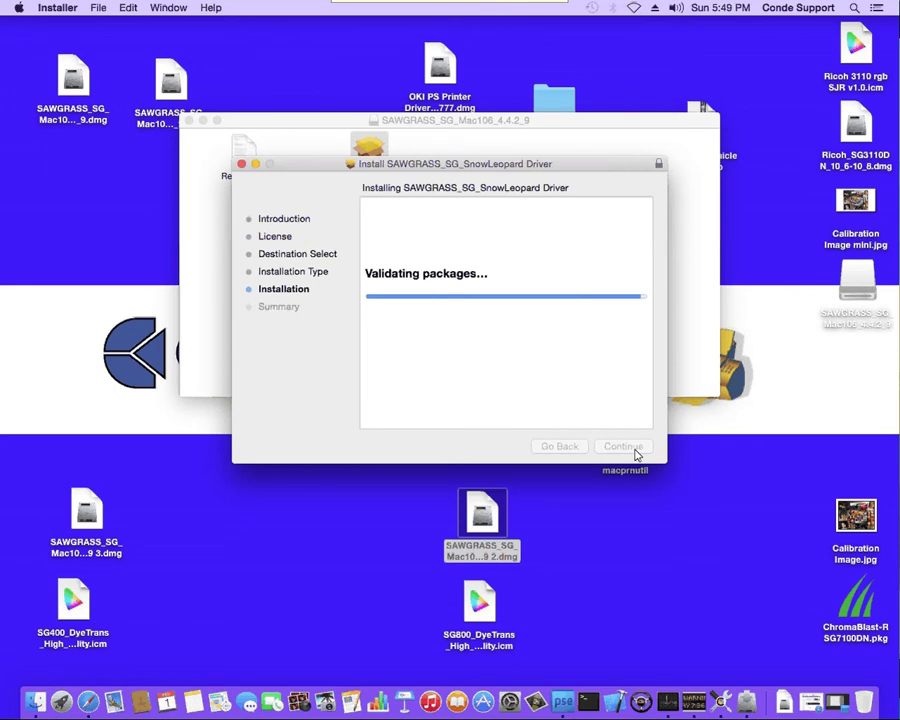
left_click(628, 447)
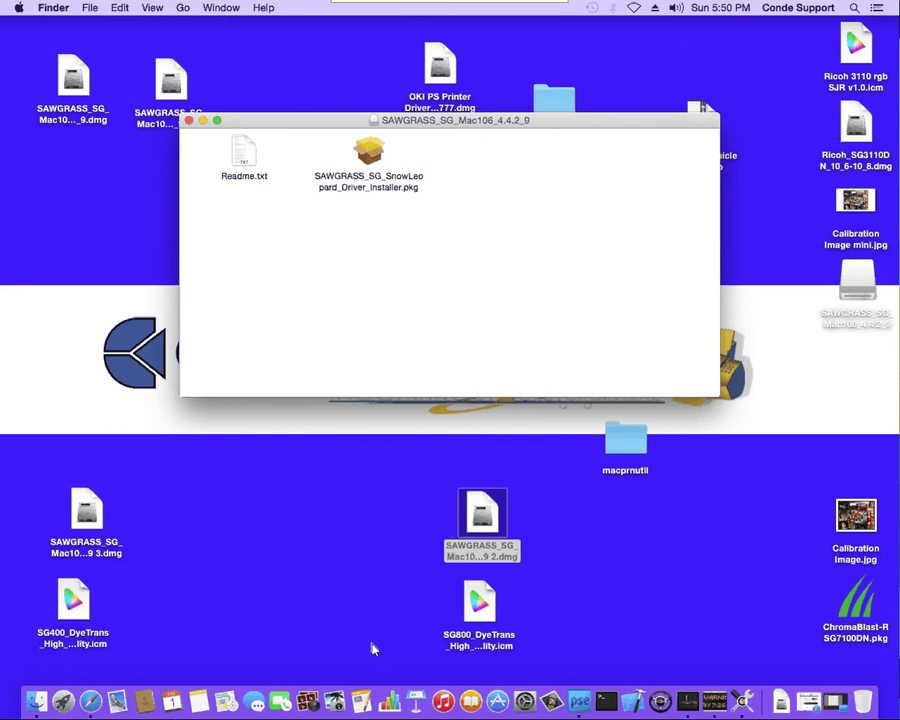
- Open Safari and browse conde.com's Printer Support > Ricoh Printers > Ricoh SG 3110DN menu
left_click(90, 701)
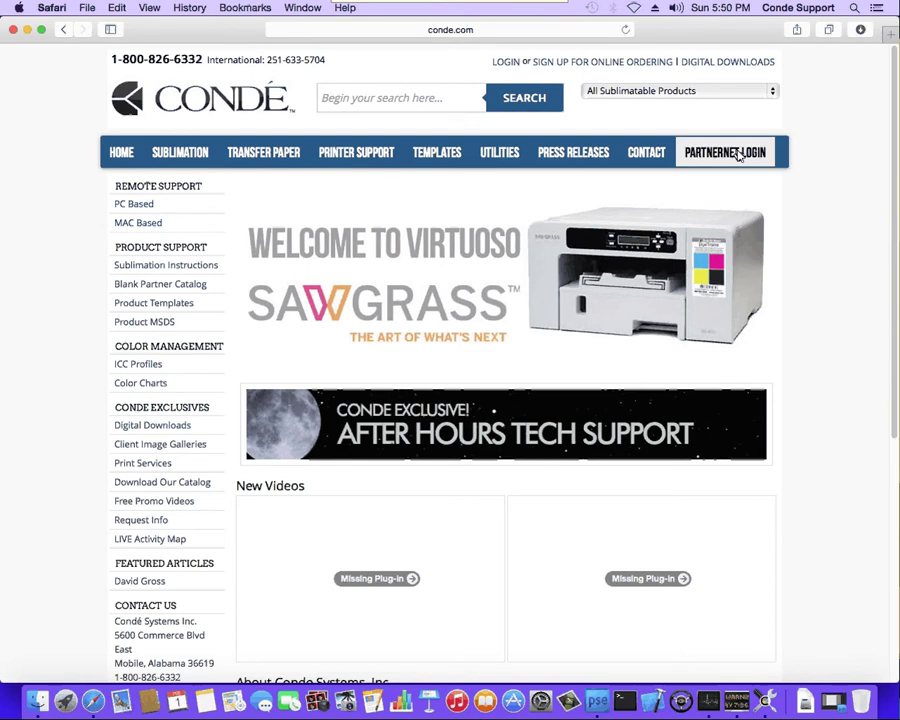
mouse_move(346, 158)
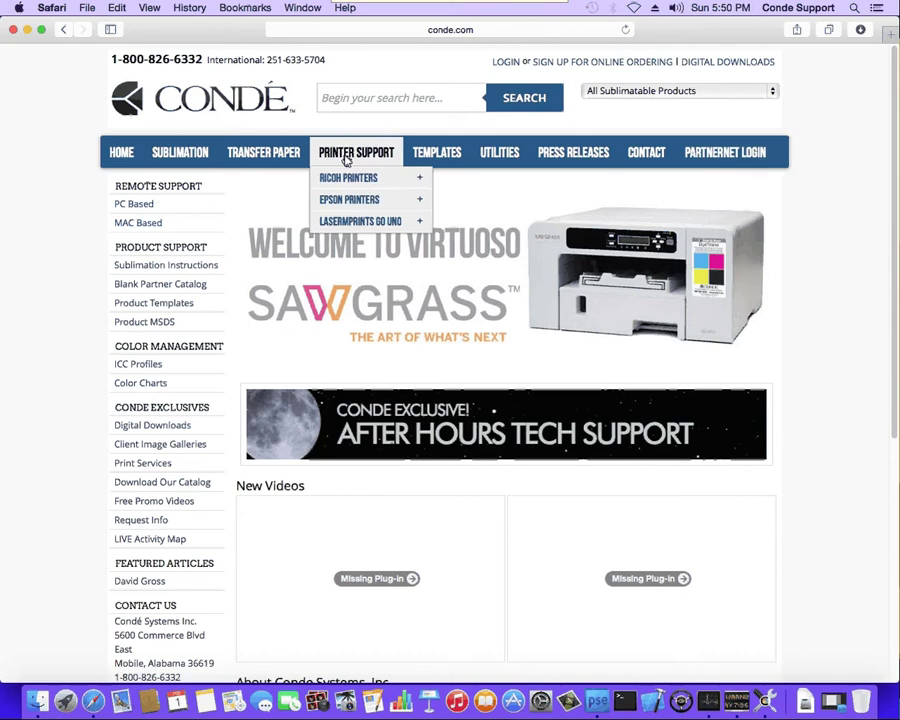
mouse_move(345, 182)
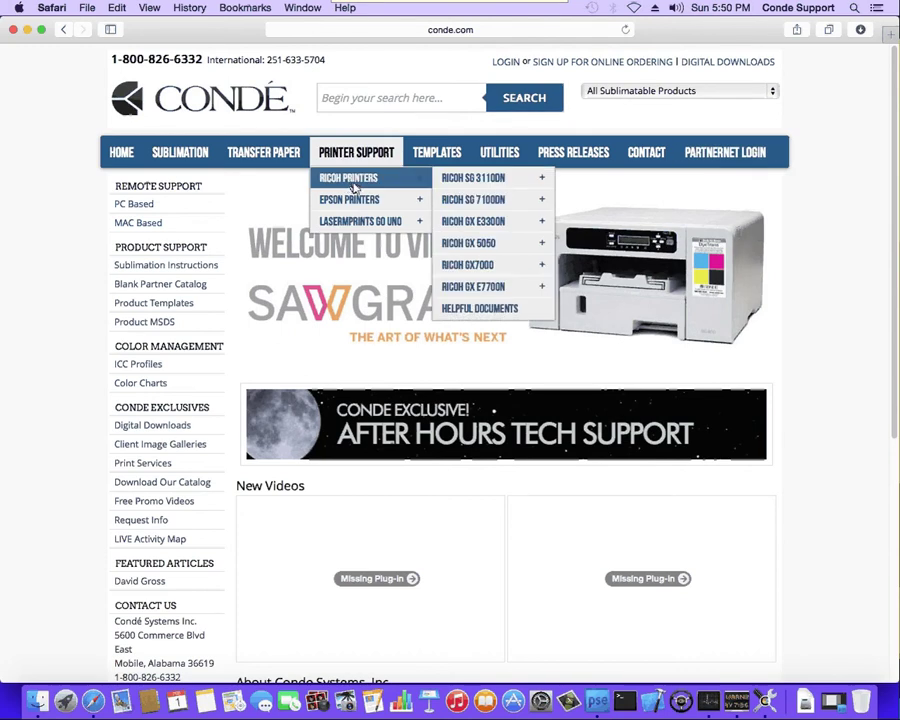
mouse_move(506, 186)
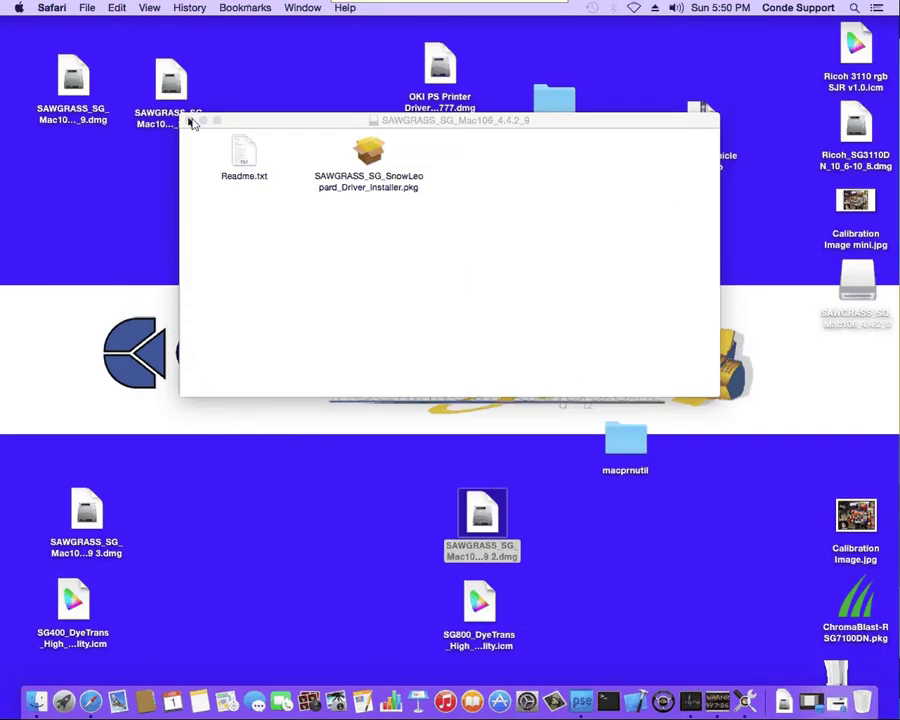
- Close the SAWGRASS disk window, view and cancel Photoshop Elements' Print dialog, then minimize Untitled-1
left_click(188, 121)
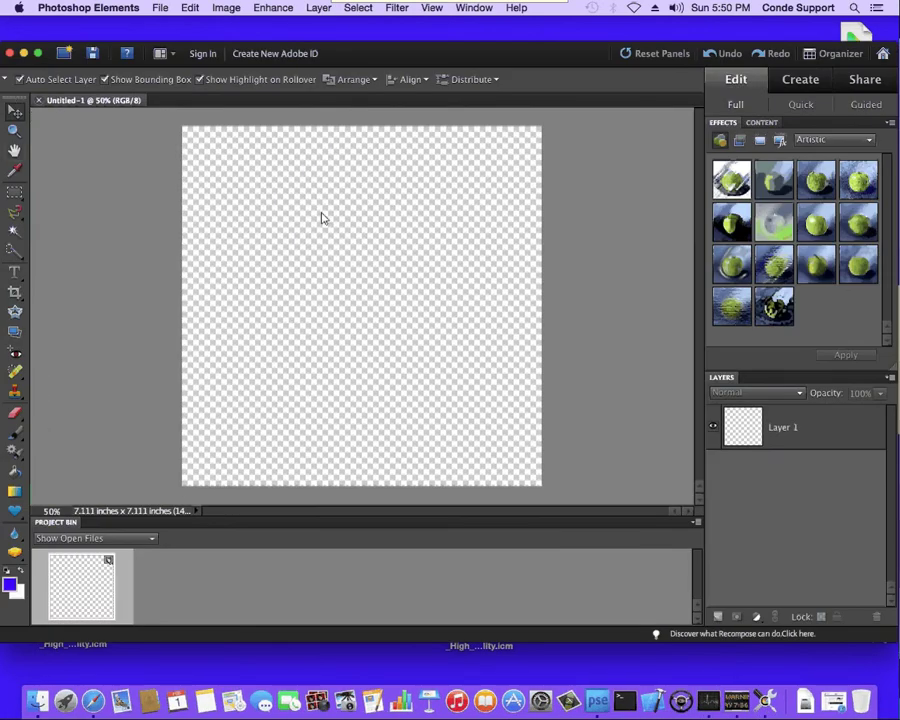
left_click(160, 7)
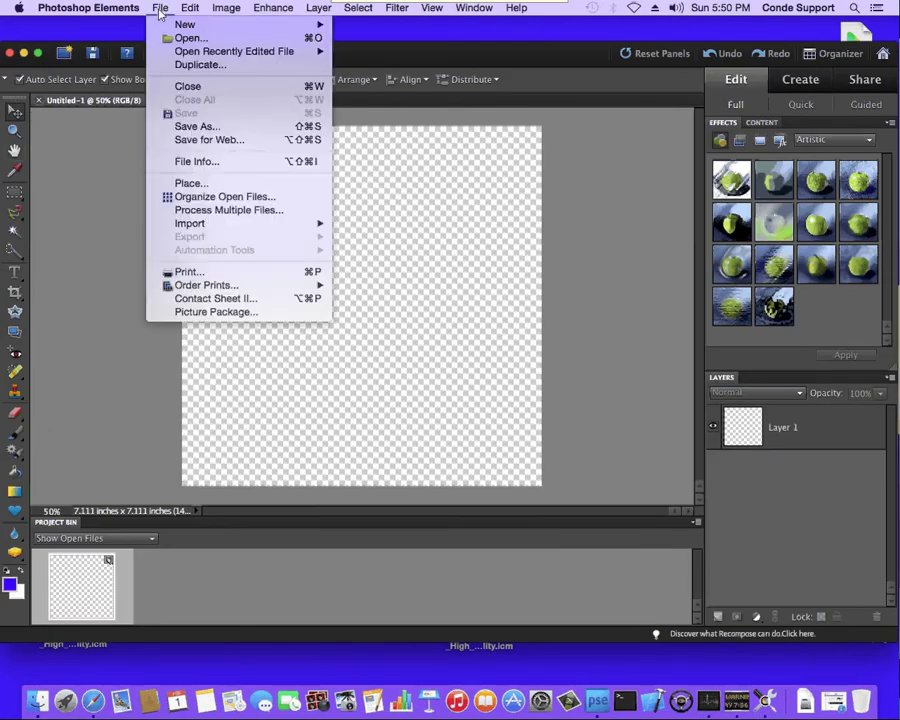
left_click(188, 272)
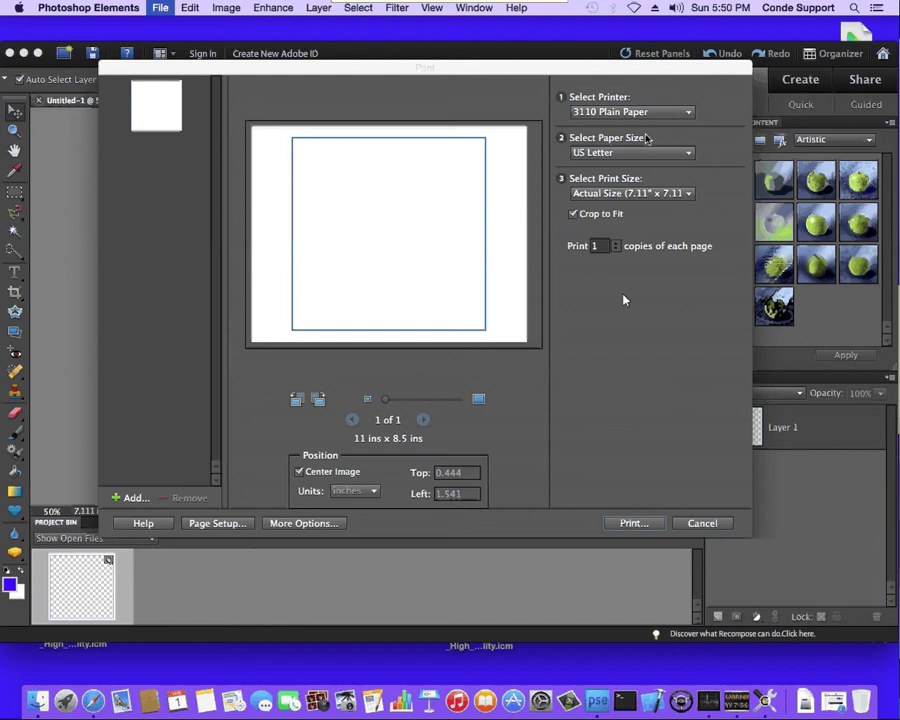
left_click(706, 527)
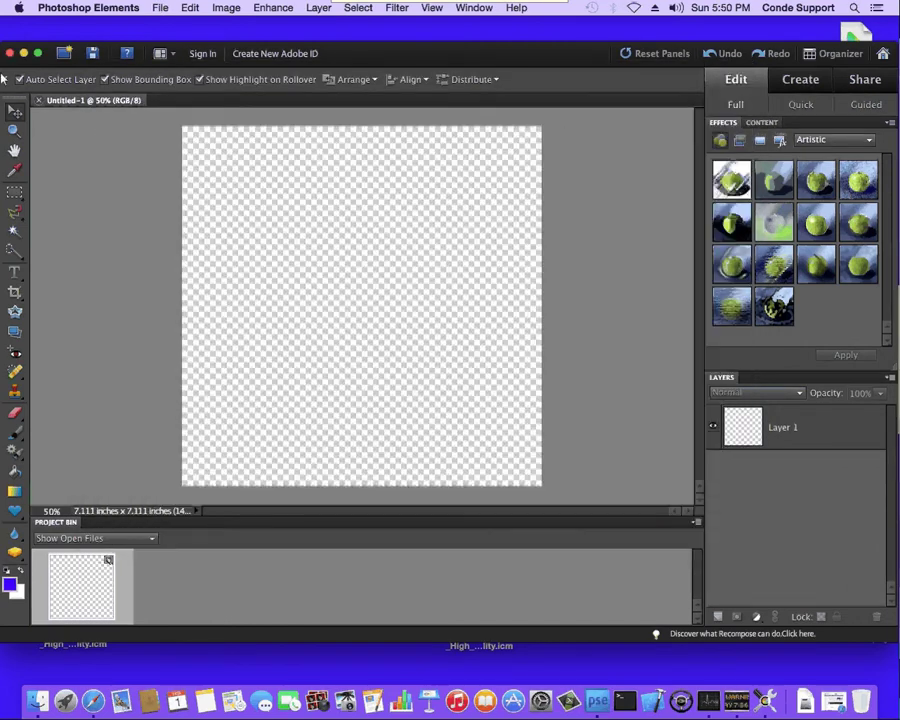
left_click(24, 52)
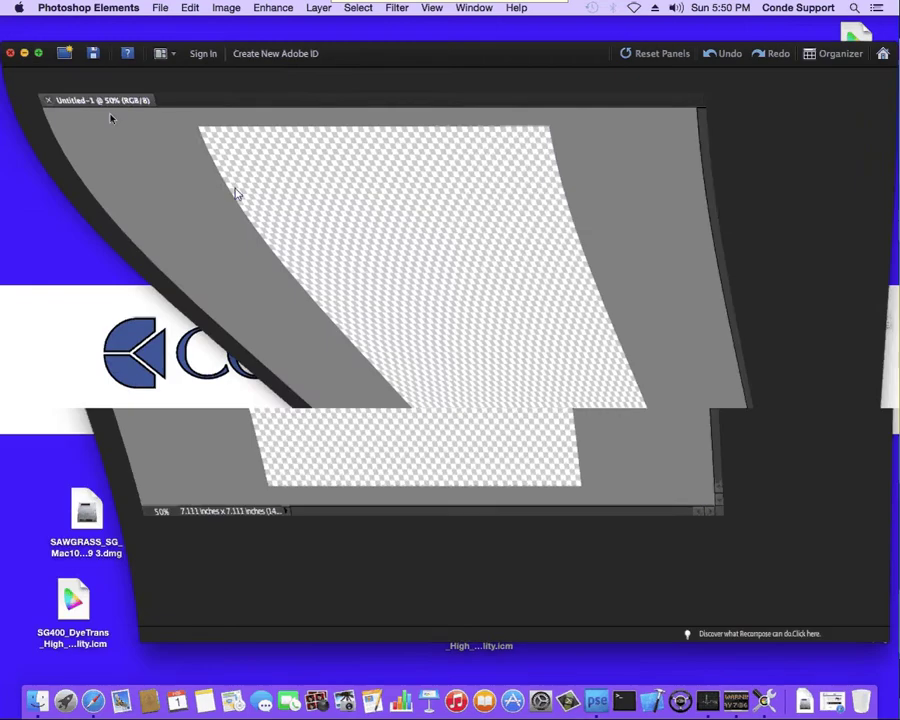
- Delete the Sawgrass SG800 printer from Printers & Scanners in System Preferences
left_click(19, 9)
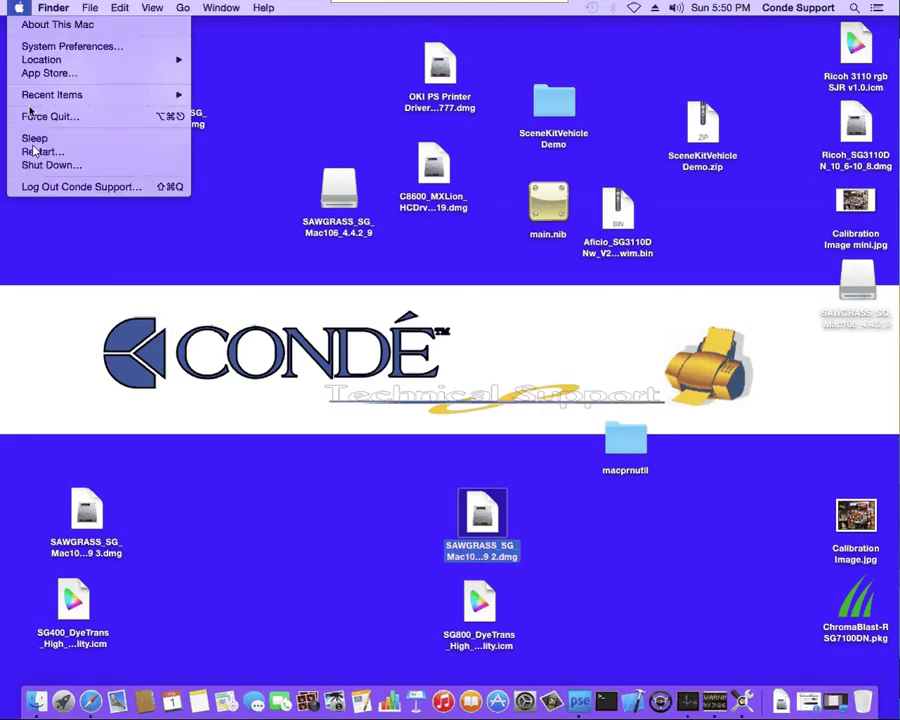
left_click(70, 48)
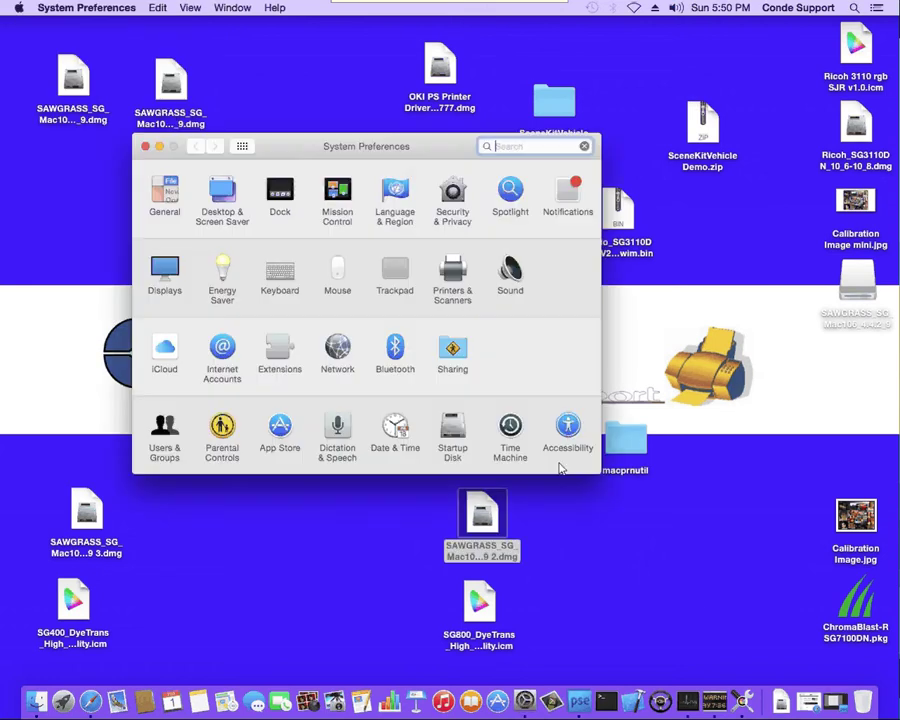
left_click(455, 280)
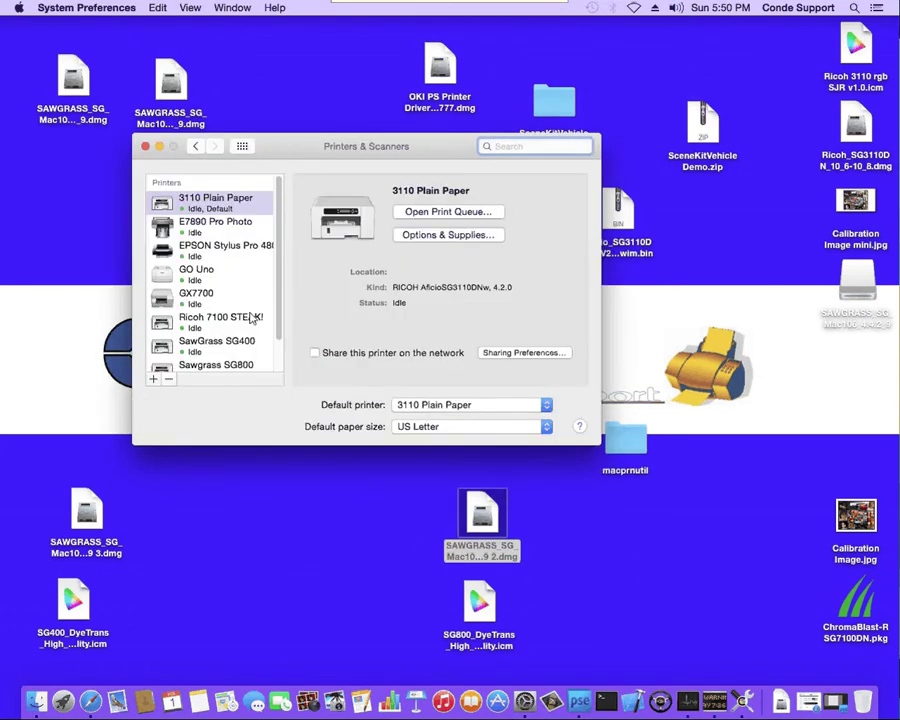
left_click(215, 366)
left_click(169, 380)
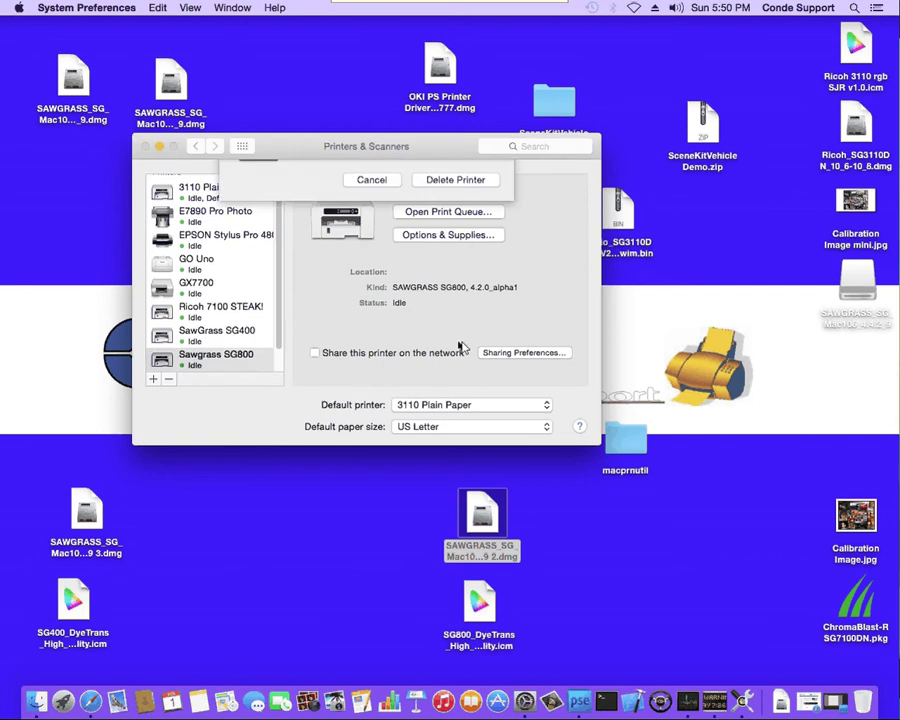
left_click(456, 231)
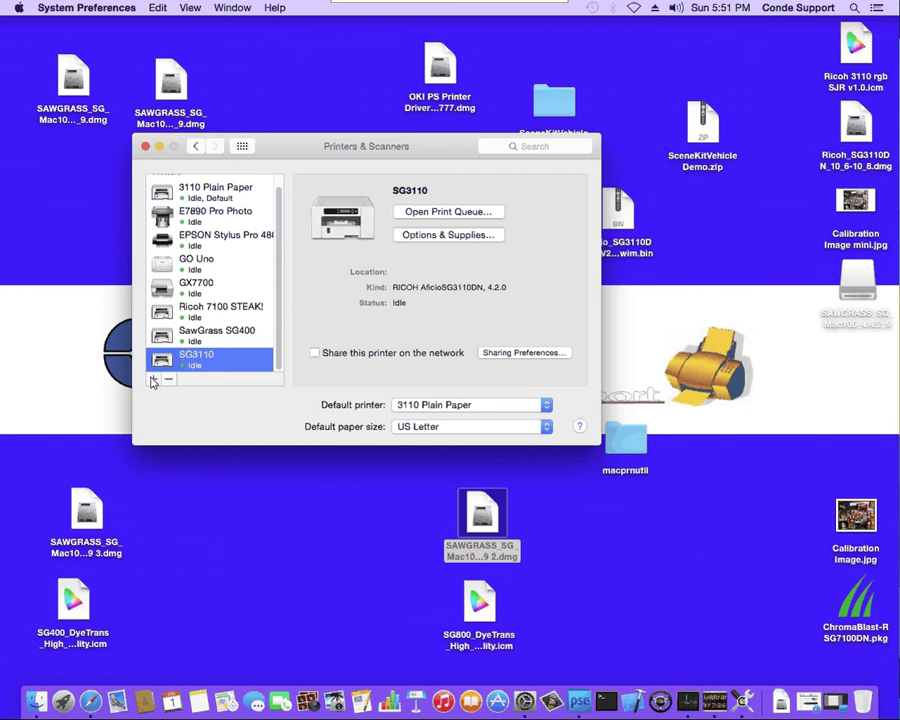
left_click(153, 379)
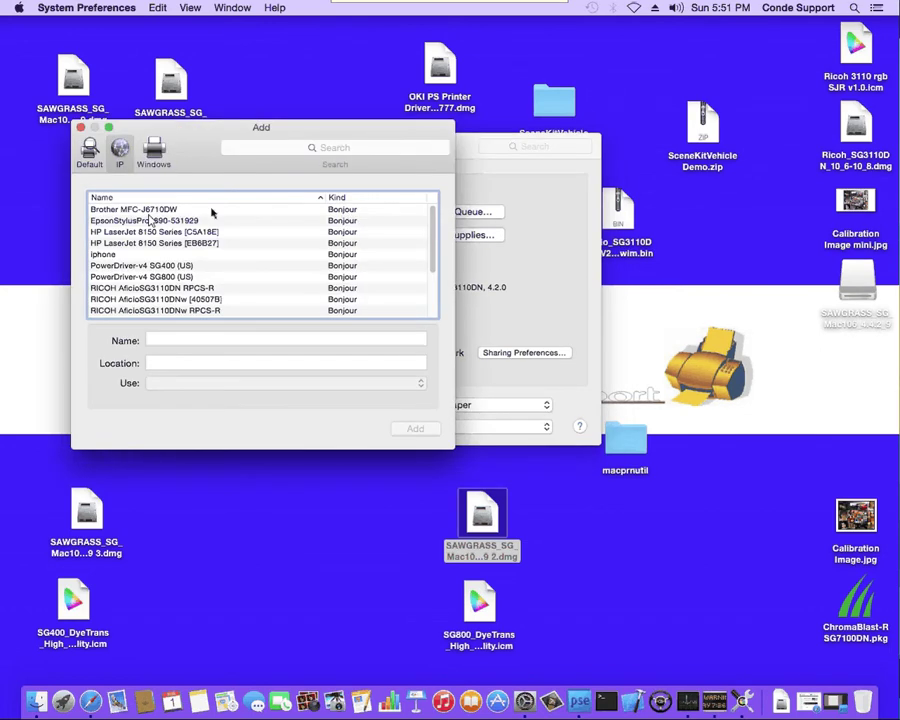
- Enter the printer address 192.168.1.215 on the IP tab of the Add printer dialog
left_click(114, 152)
left_click(163, 212)
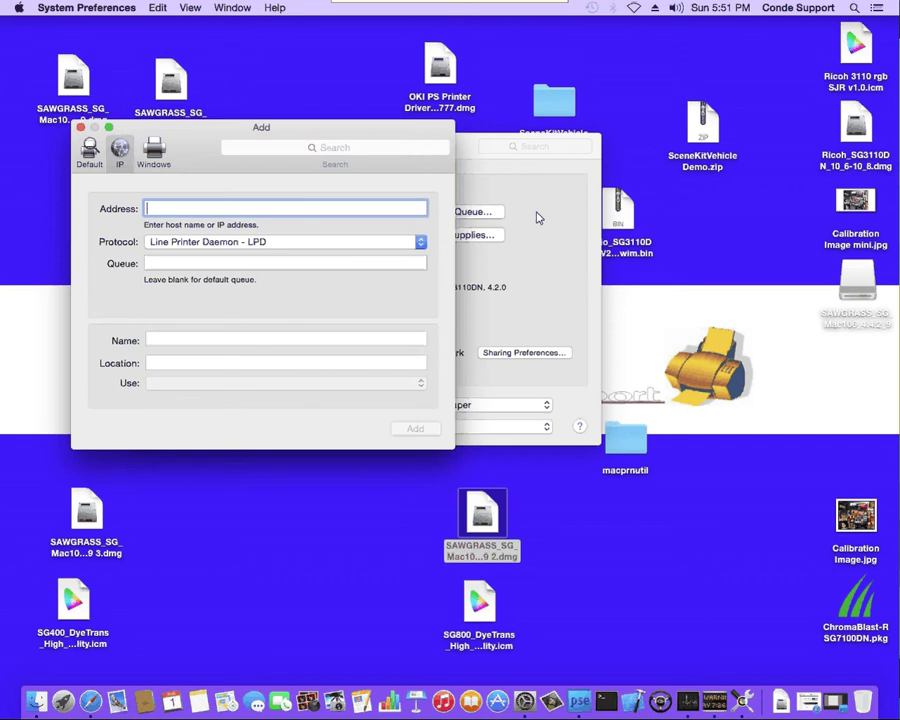
type("192.16")
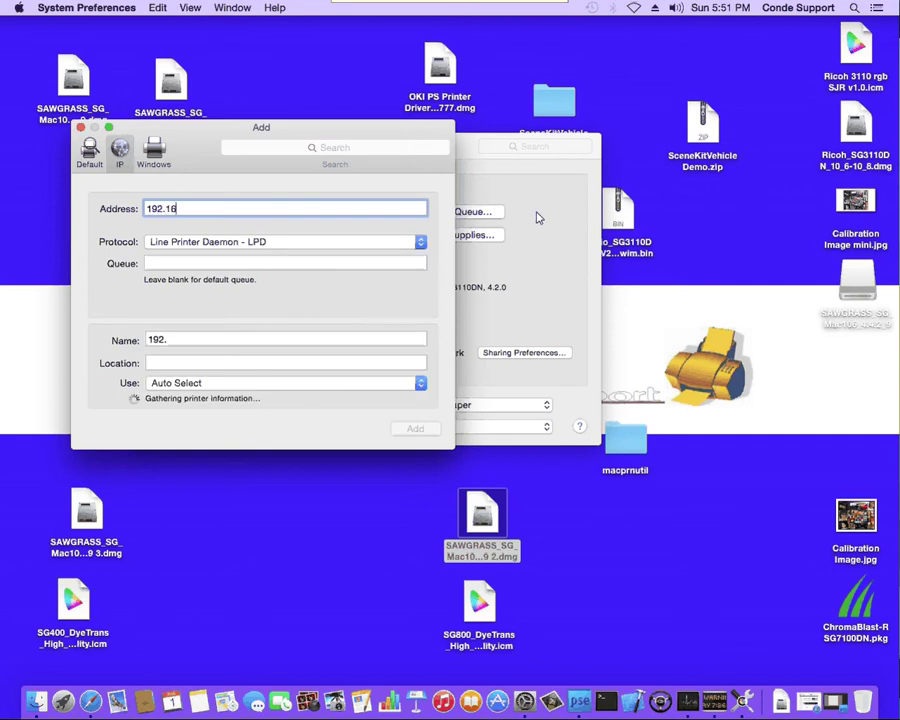
type("8.1.215")
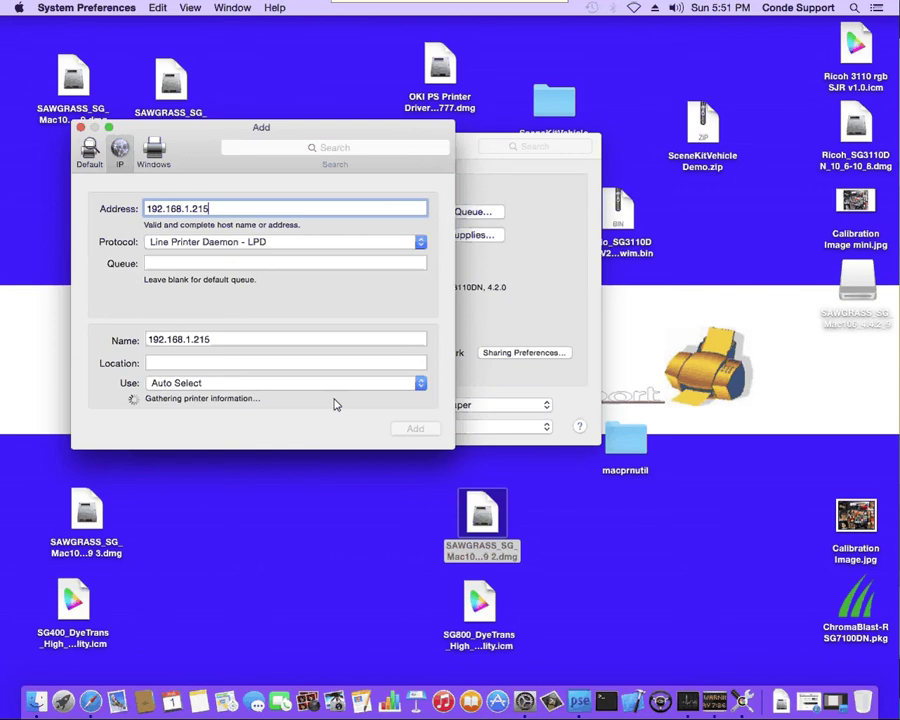
- Choose the SAWGRASS SG800 driver and add the printer, skipping setup
left_click(421, 374)
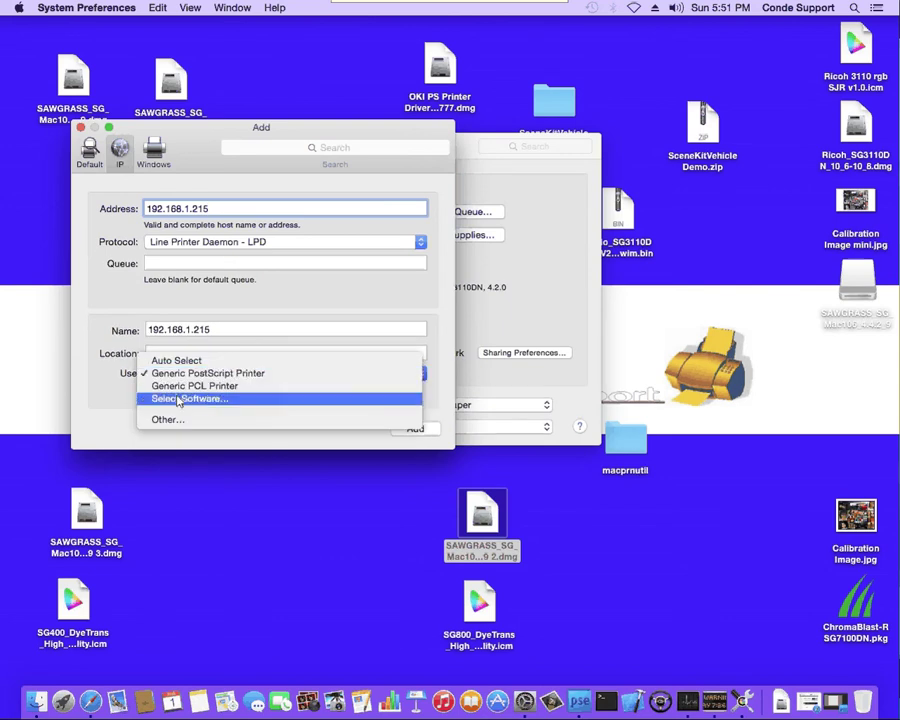
left_click(395, 310)
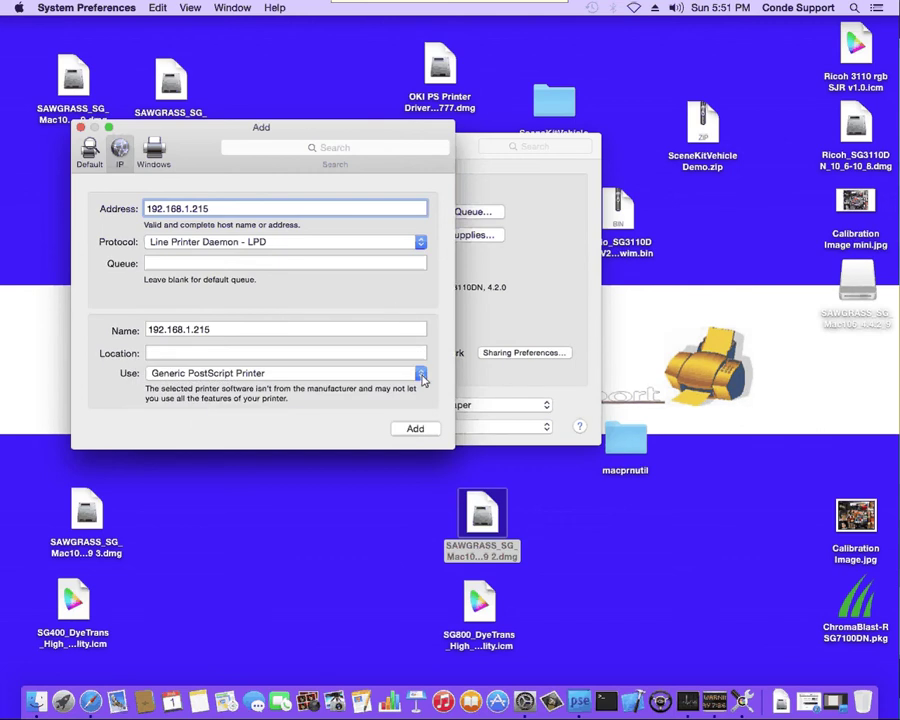
left_click(421, 374)
left_click(195, 399)
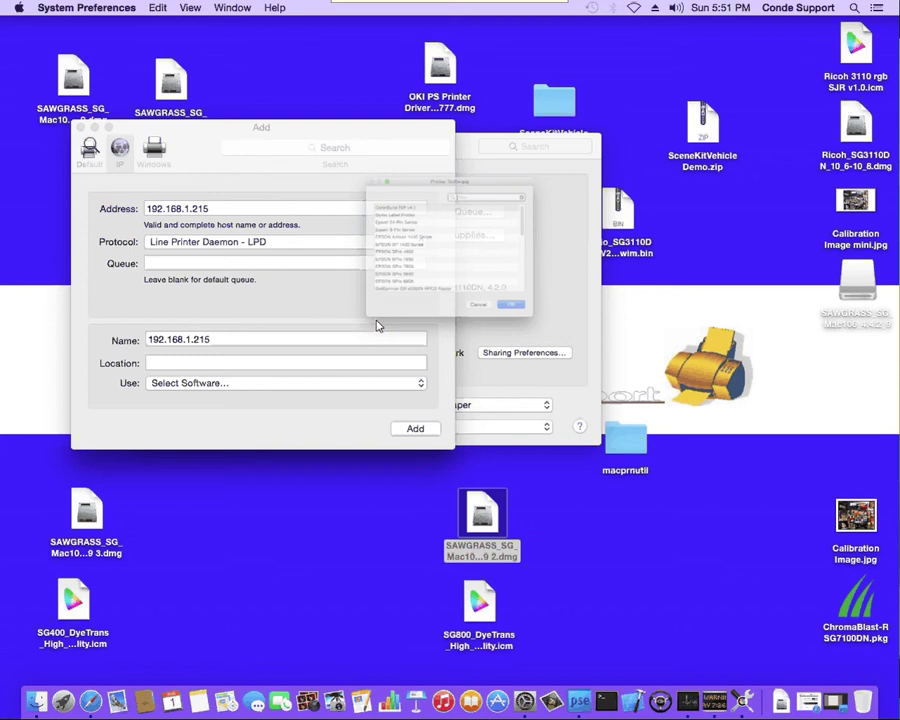
left_click_drag(581, 200, 583, 320)
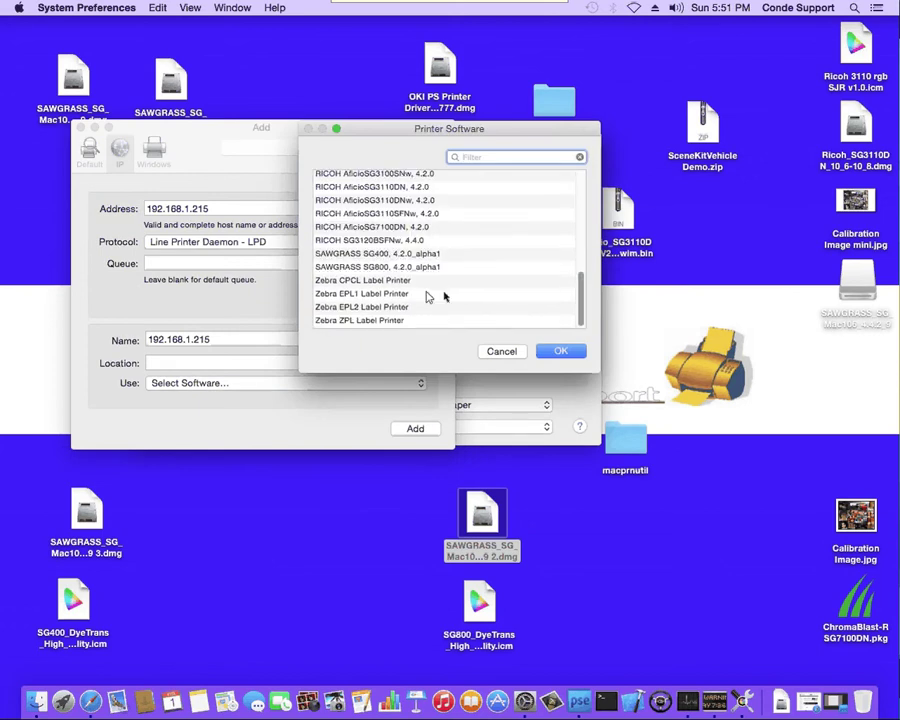
left_click(337, 268)
left_click(563, 350)
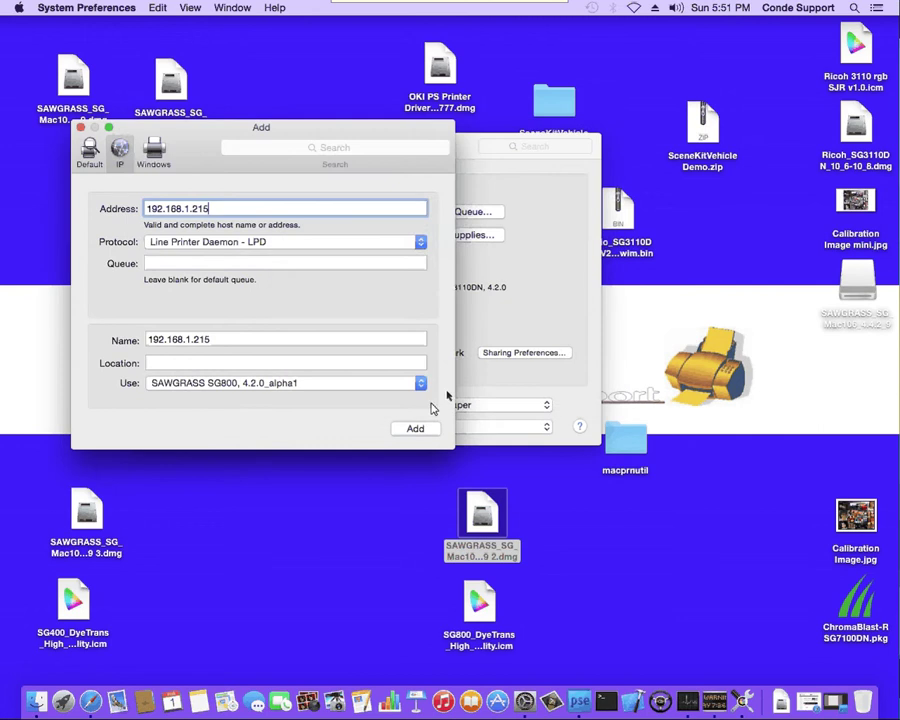
left_click(414, 428)
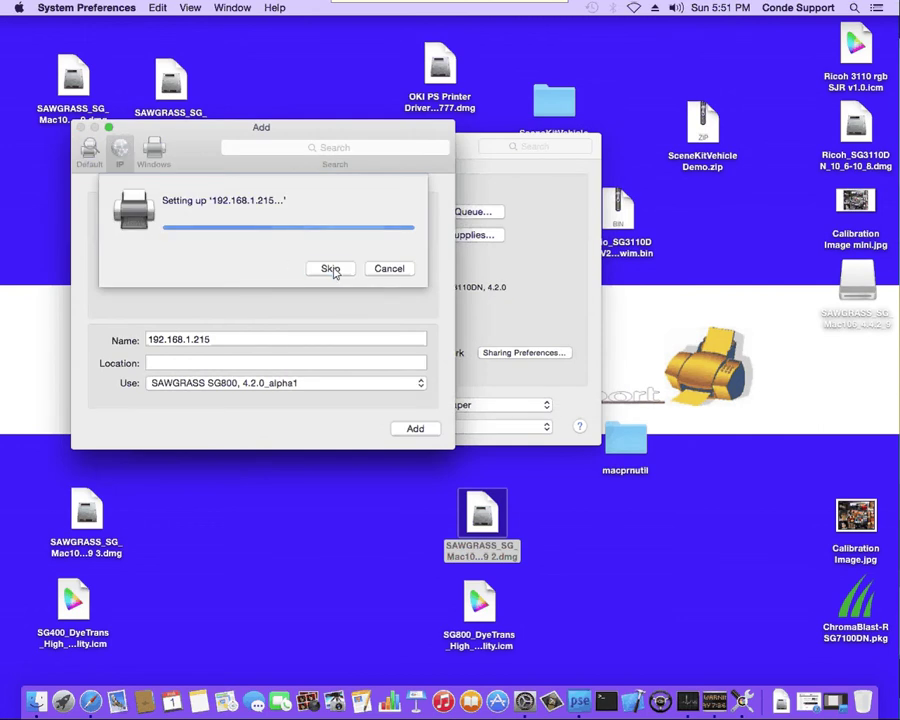
left_click(330, 269)
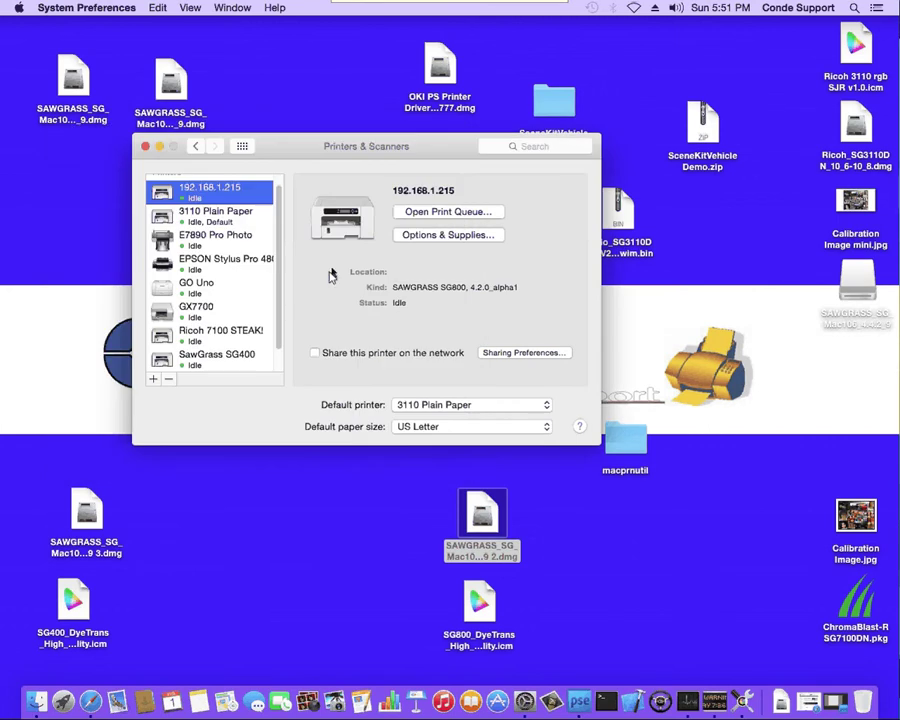
- Rename the 192.168.1.215 printer to SawGrass SG800, enable Bypass Tray Unit and Additional tray, then quit
left_click(184, 197)
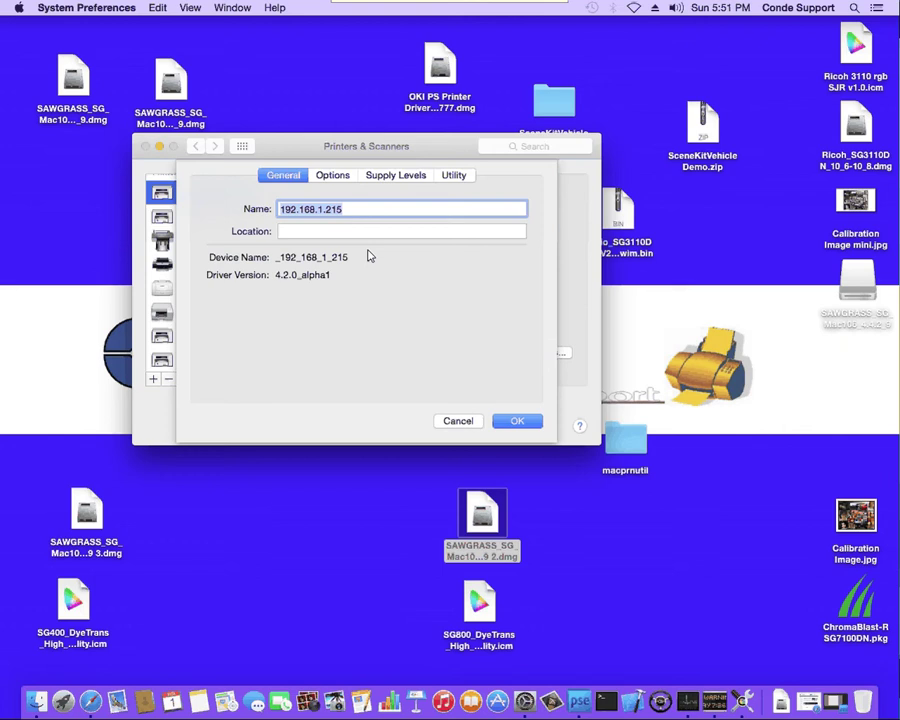
type("Saw")
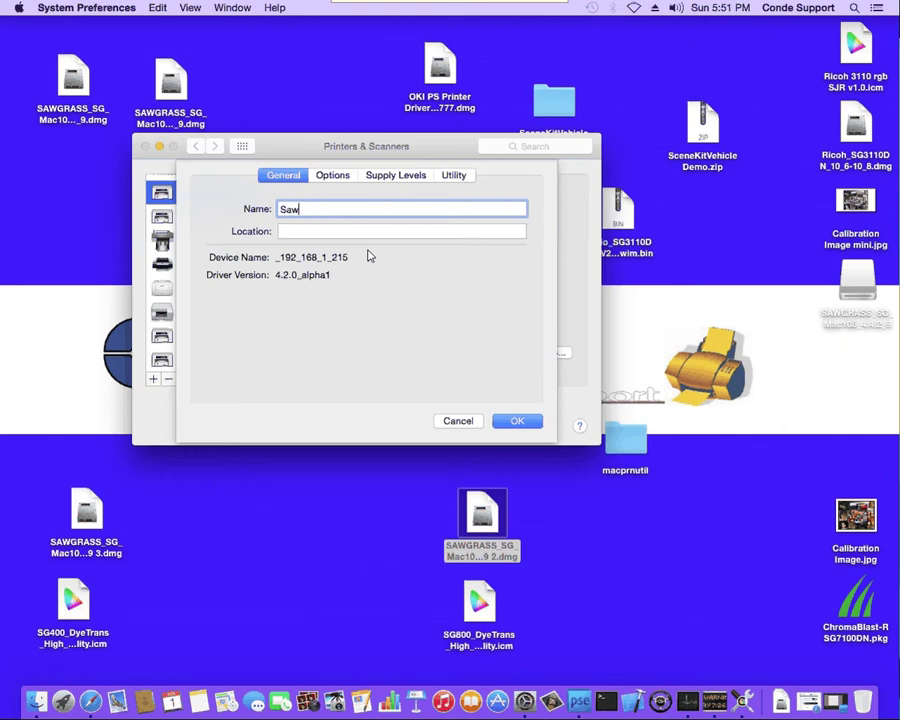
type("Grass SG800")
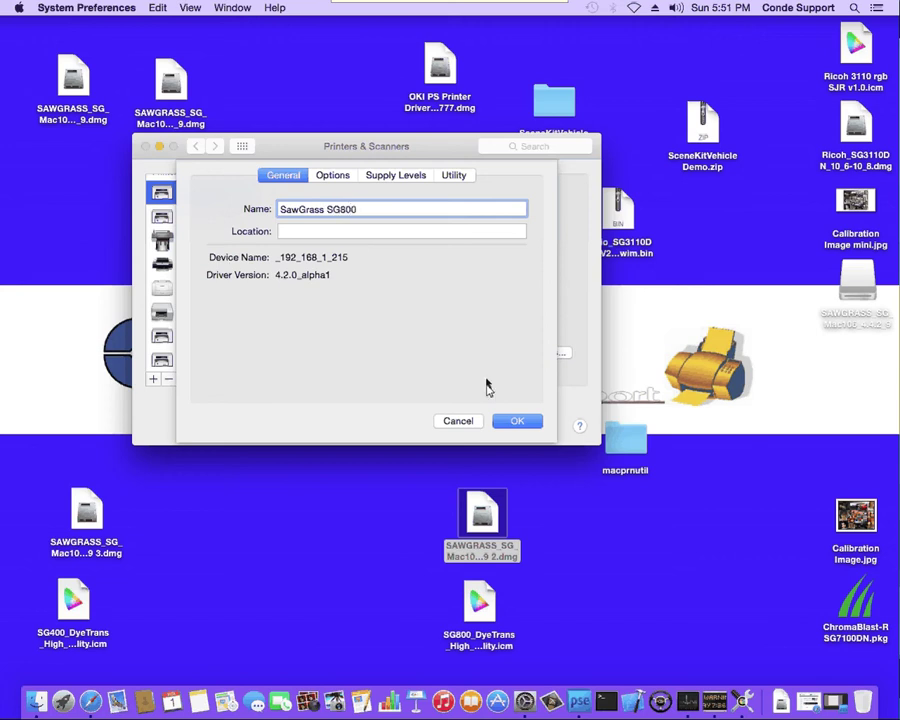
left_click(330, 176)
left_click(216, 243)
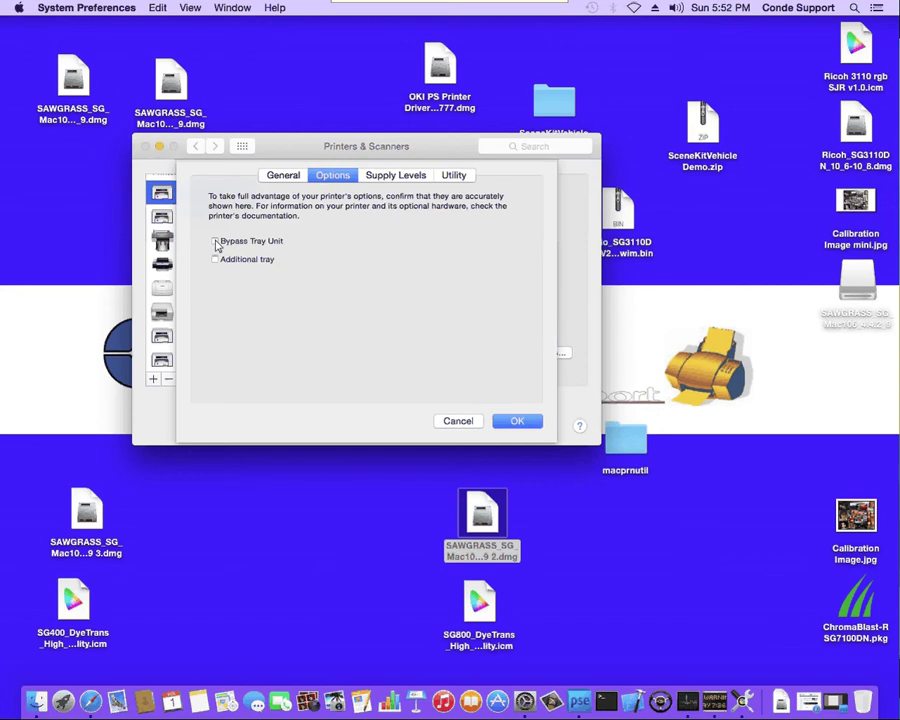
left_click(216, 260)
left_click(516, 420)
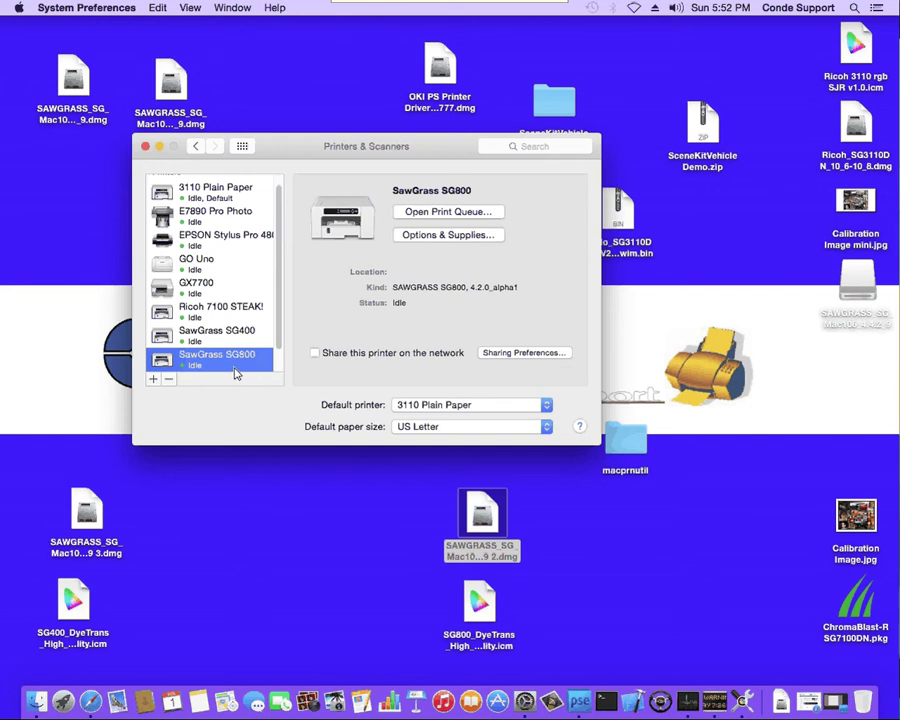
key("super+q")
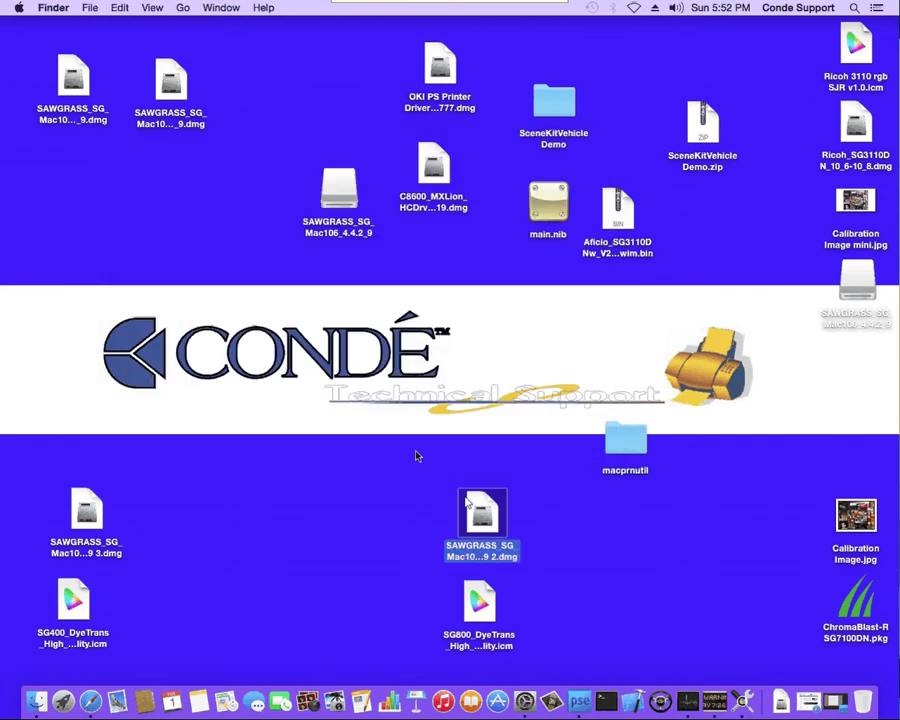
- Return to Photoshop Elements and choose SawGrass SG800 as the printer in the Print dialog
left_click(579, 700)
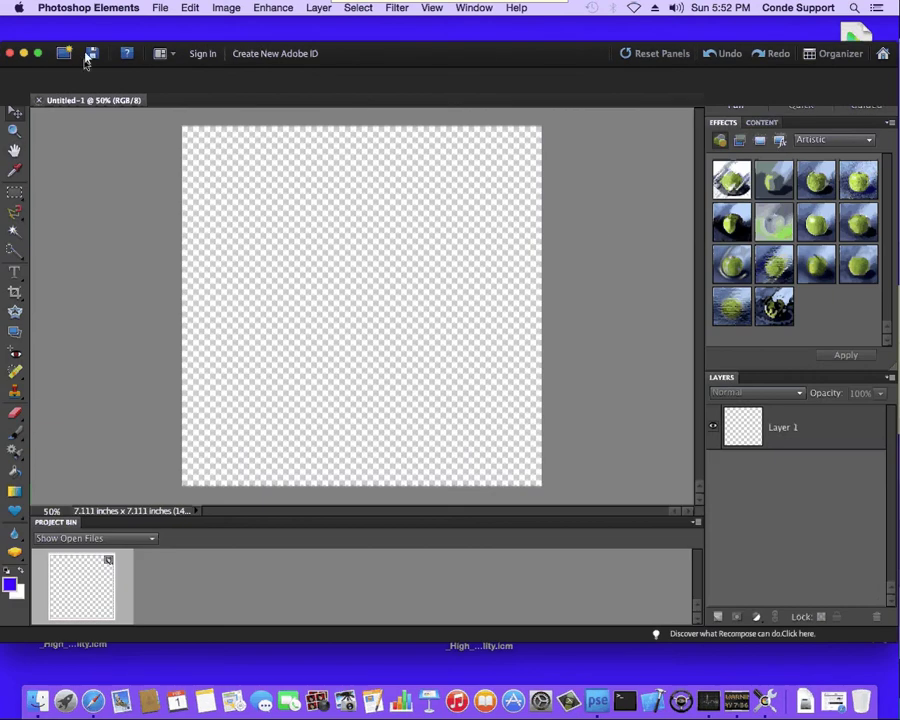
left_click(161, 8)
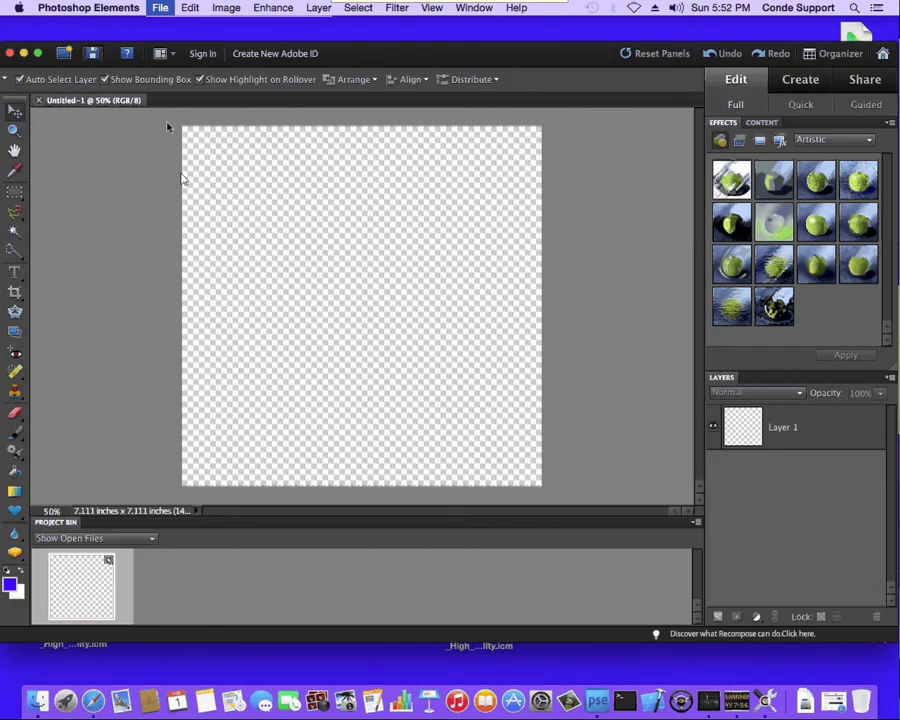
left_click(209, 272)
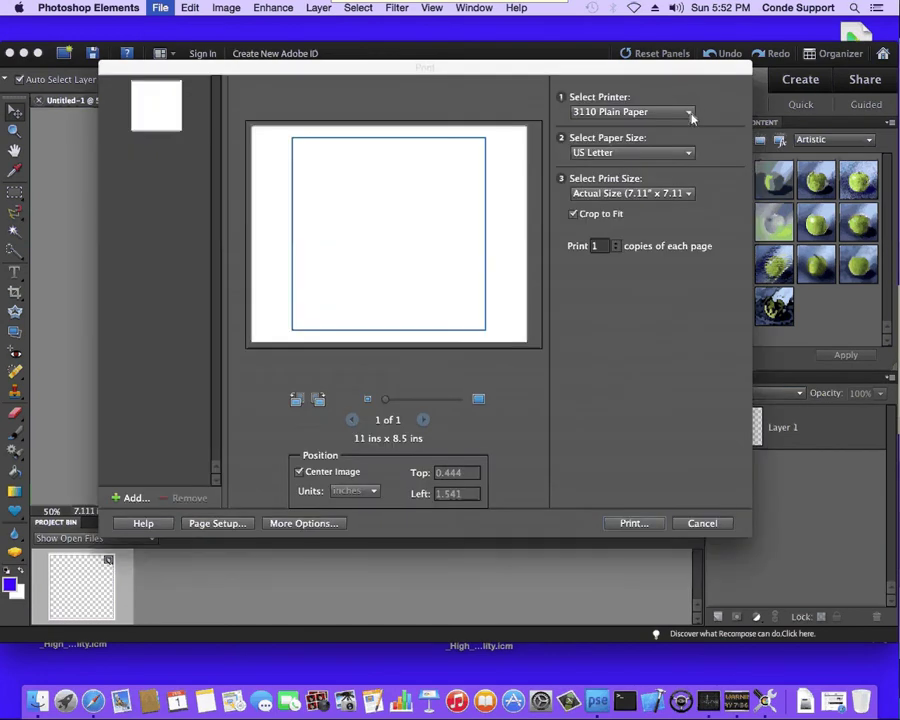
left_click(632, 112)
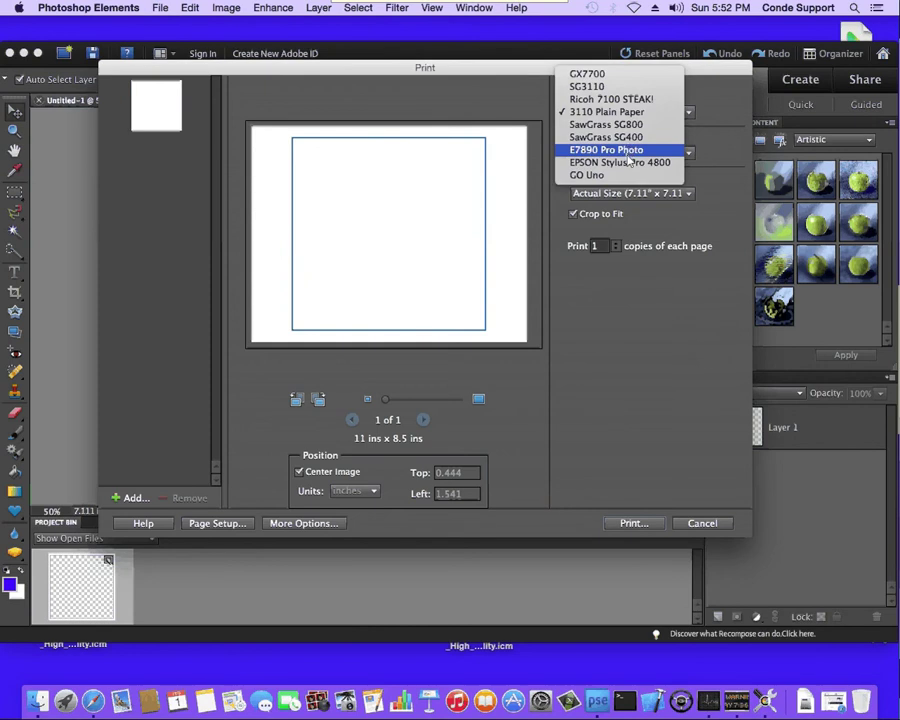
left_click(613, 127)
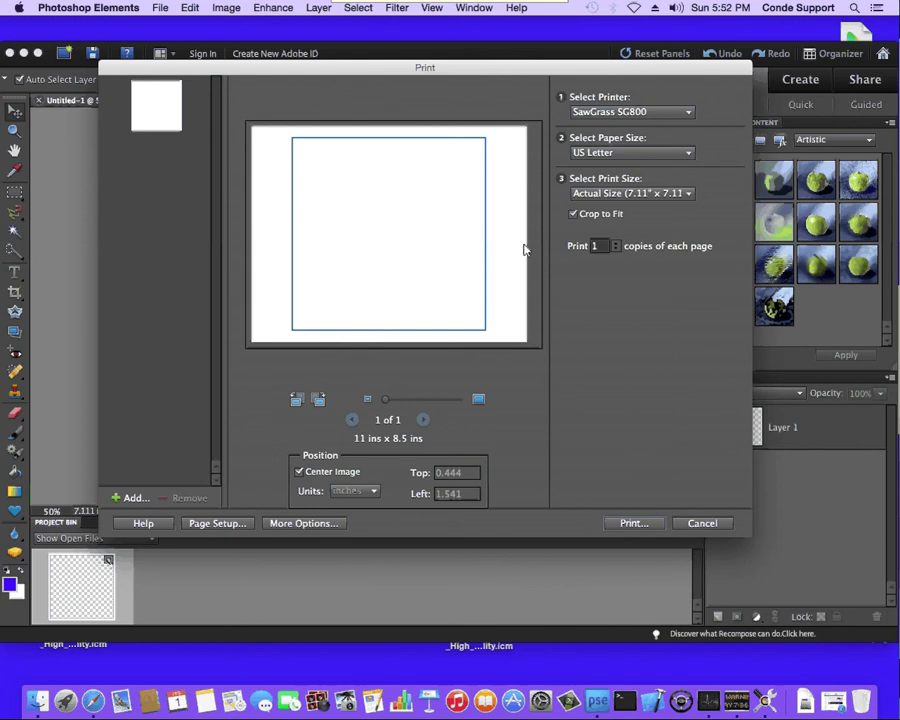
- Set Color Handling to Photoshop Elements Manages Colors with printer profile SG800_DyeTrans_High_Quality
left_click(312, 524)
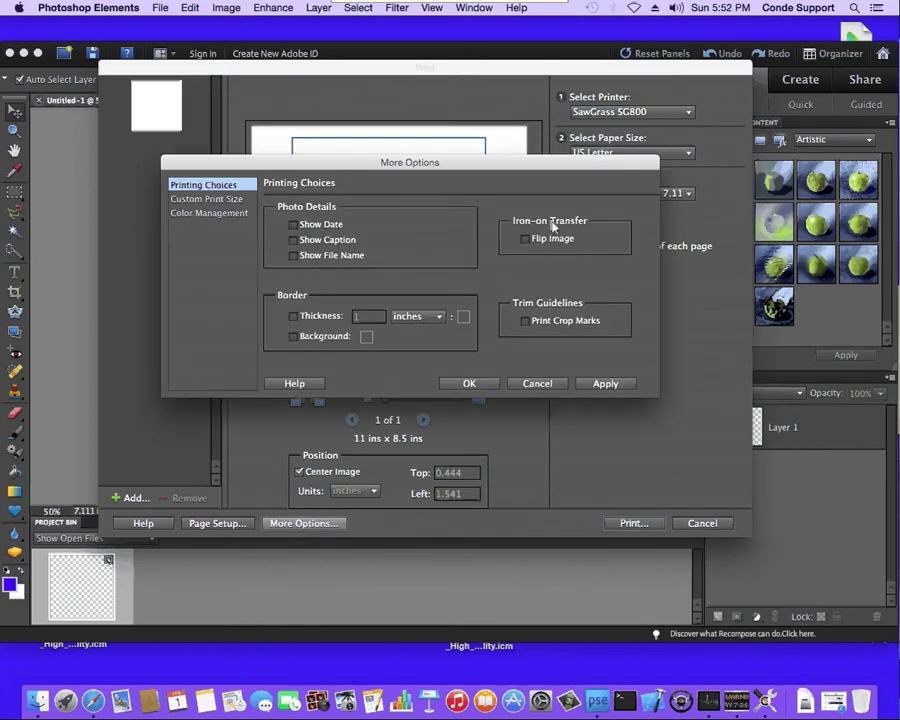
left_click(209, 213)
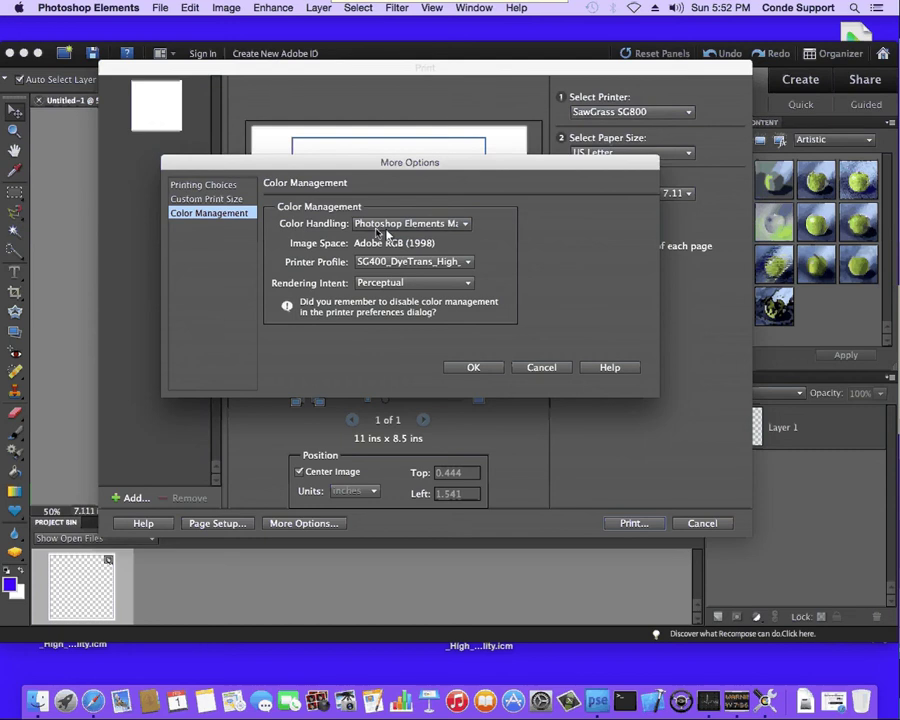
left_click(465, 225)
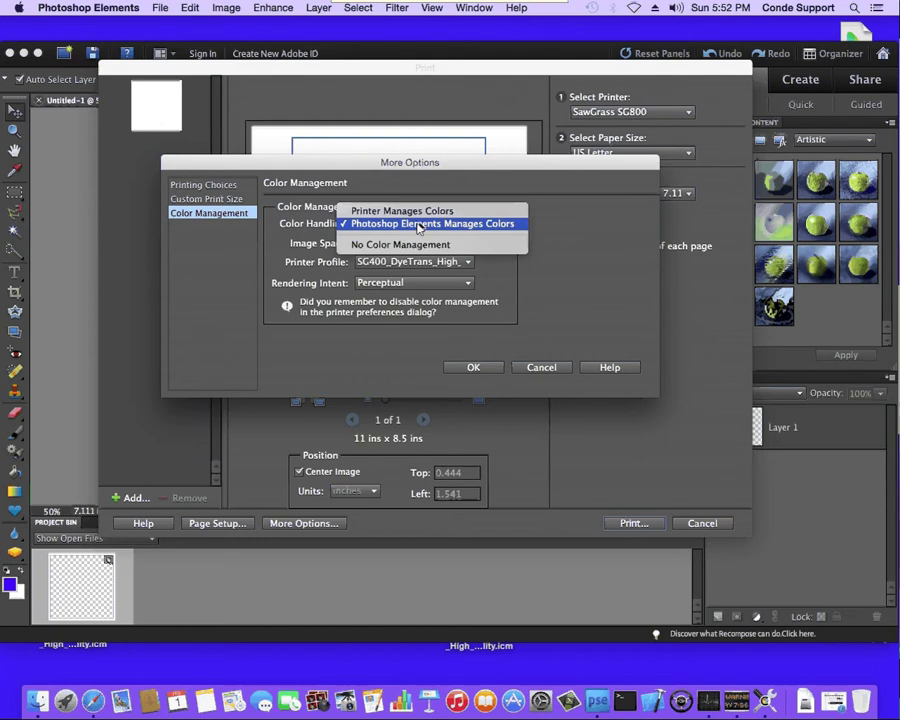
left_click(440, 225)
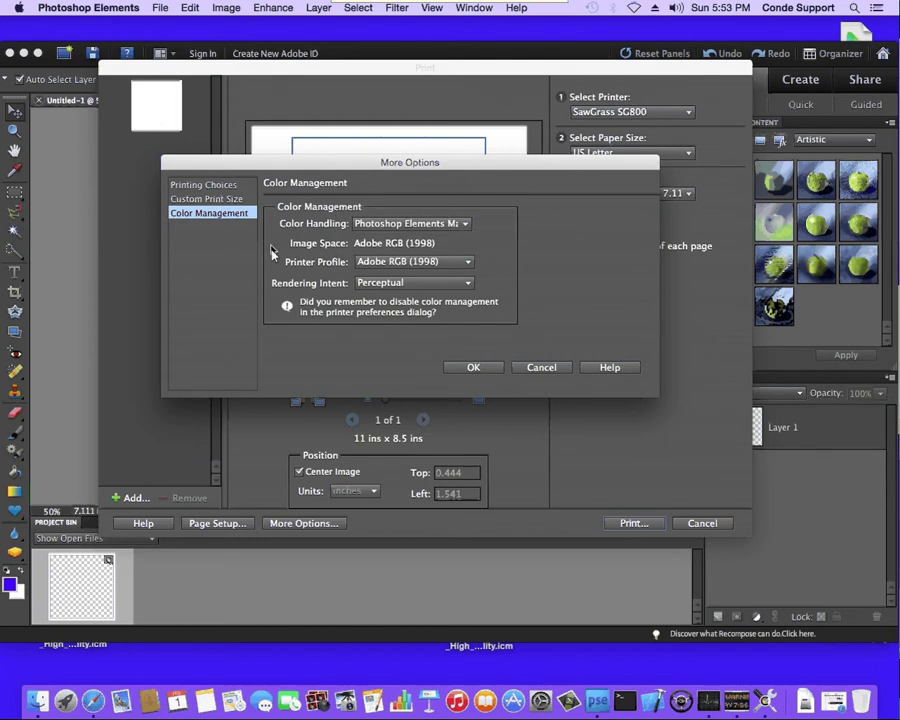
left_click(468, 264)
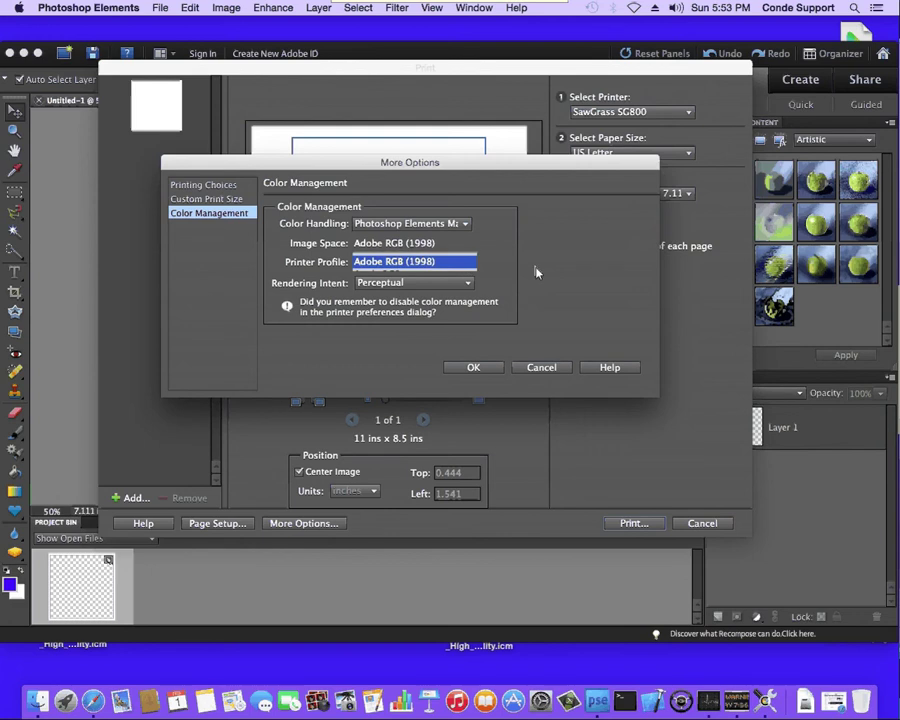
scroll(544, 480, "down", 10)
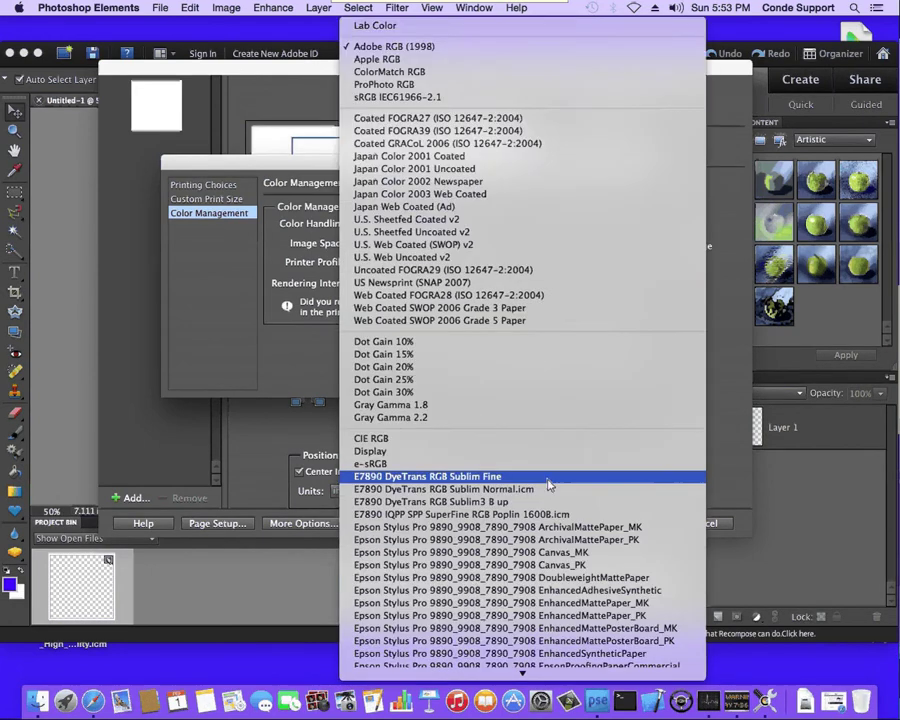
scroll(548, 484, "down", 15)
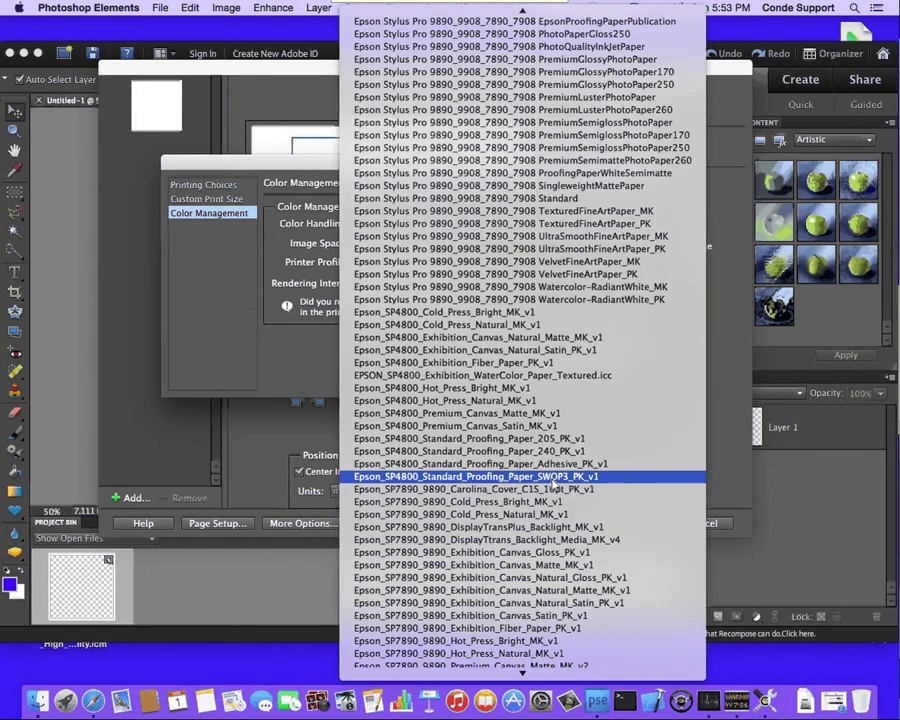
scroll(552, 481, "down", 5)
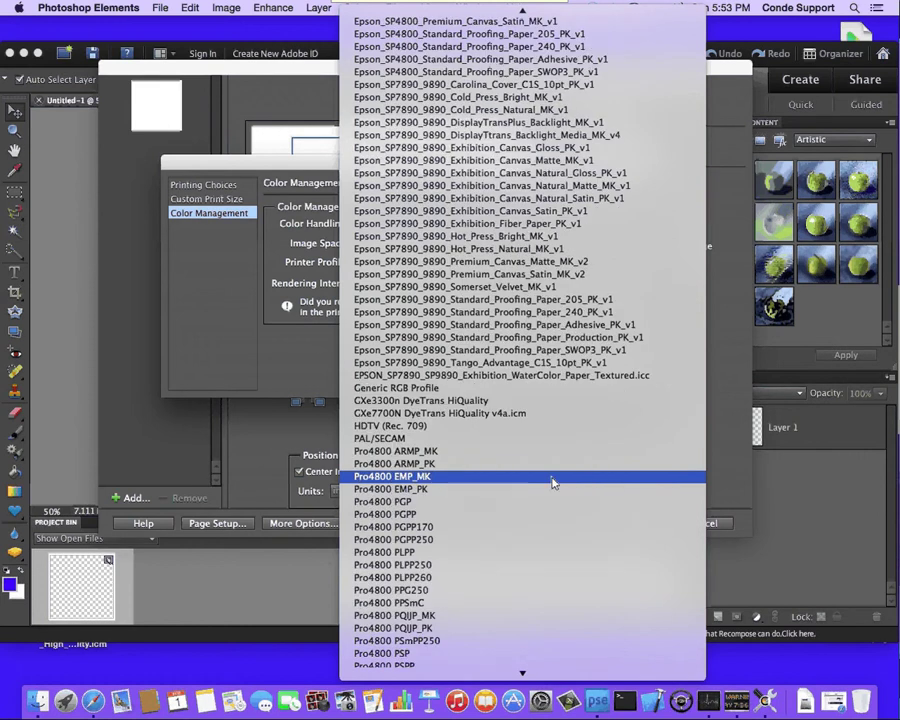
scroll(552, 480, "down", 9)
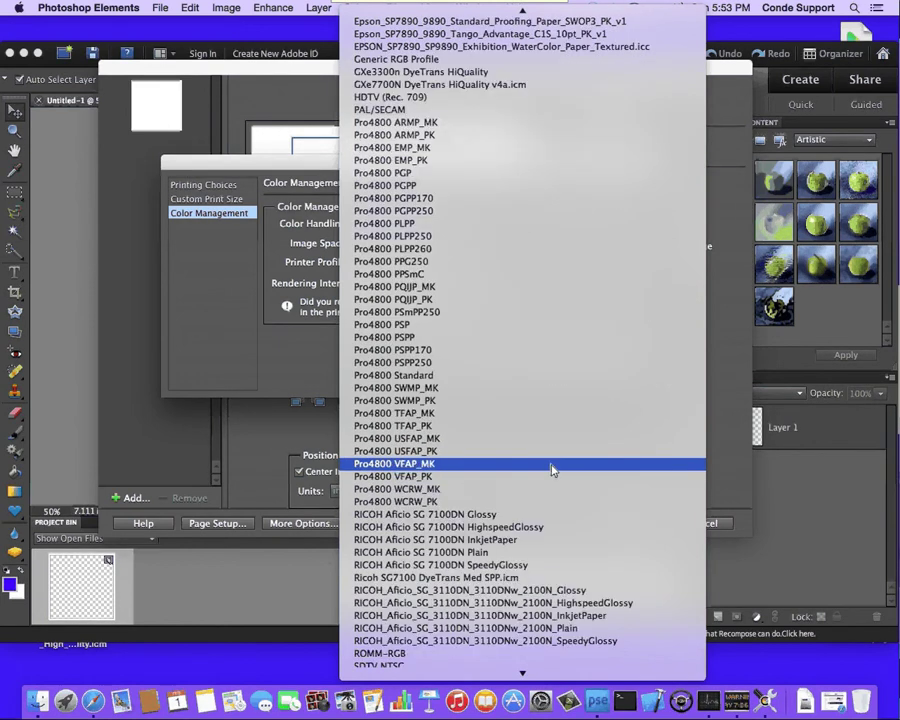
scroll(552, 470, "down", 7)
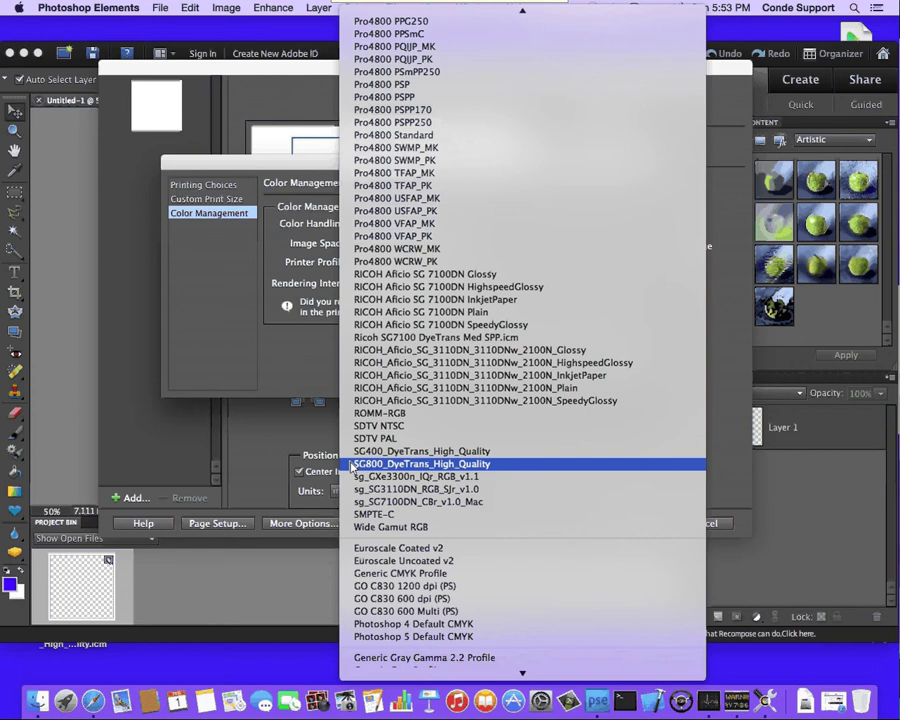
left_click(352, 466)
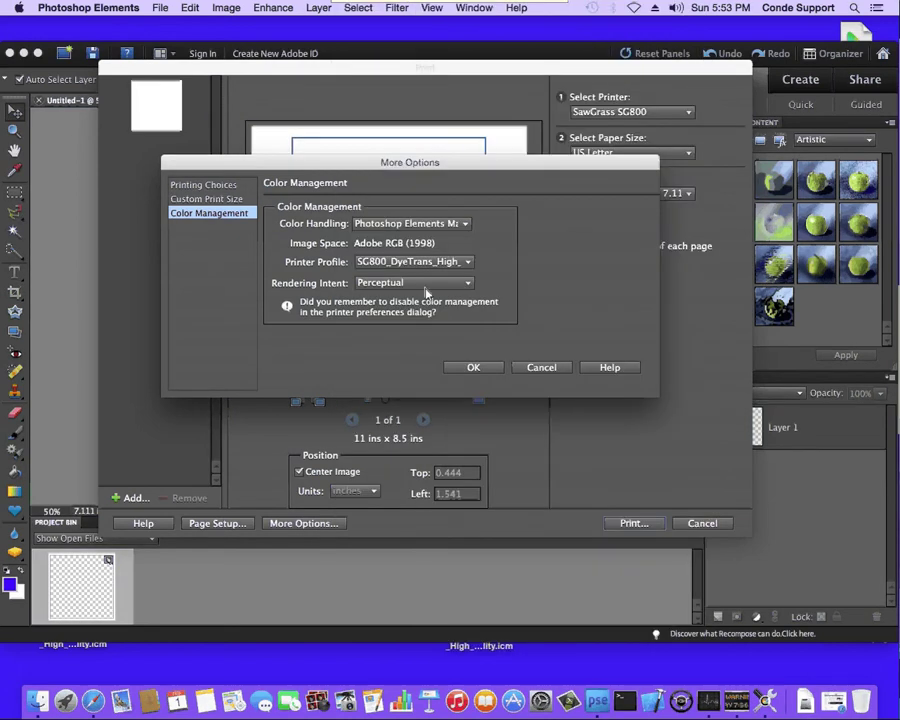
left_click(478, 370)
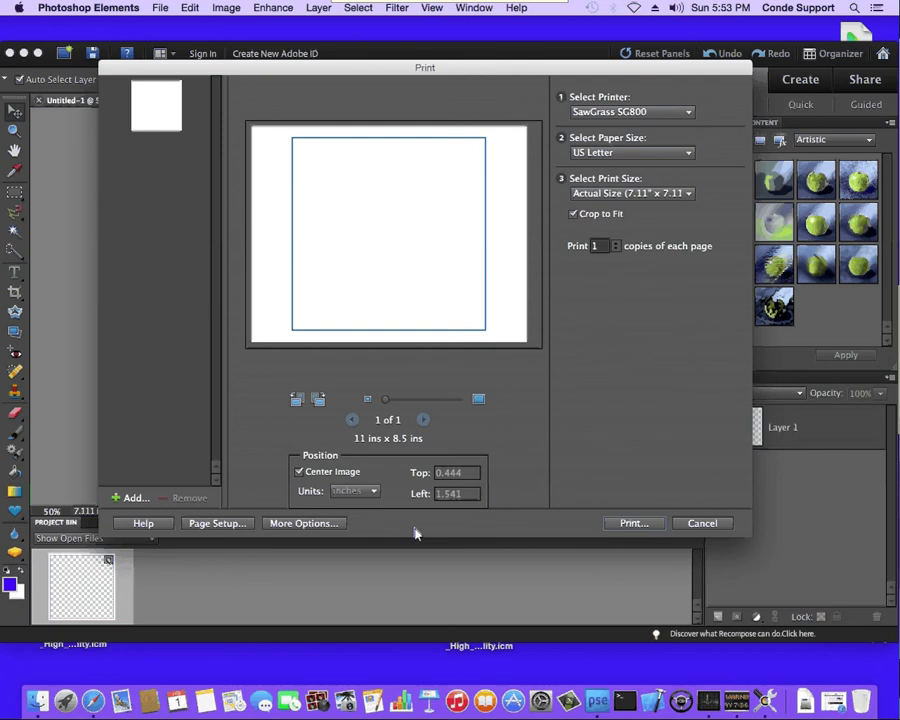
- Start printing past the low-resolution warning and enable Flip horizontally
left_click(630, 524)
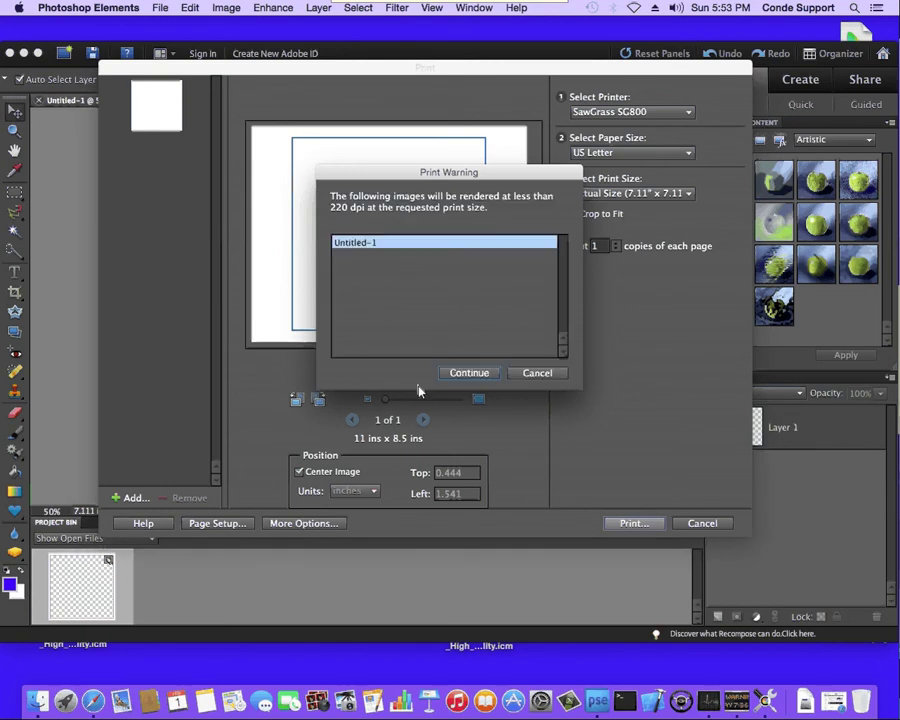
left_click(476, 376)
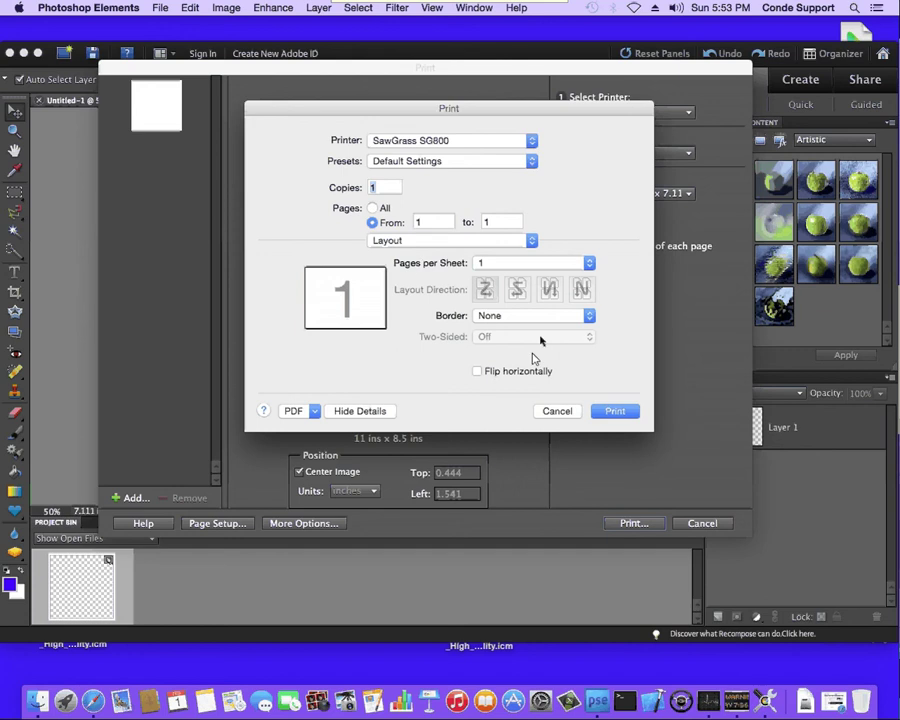
left_click(478, 372)
- Set Print Mode to Inkjet plain paper-High quality and Dithering to Use error diffusion
left_click(533, 243)
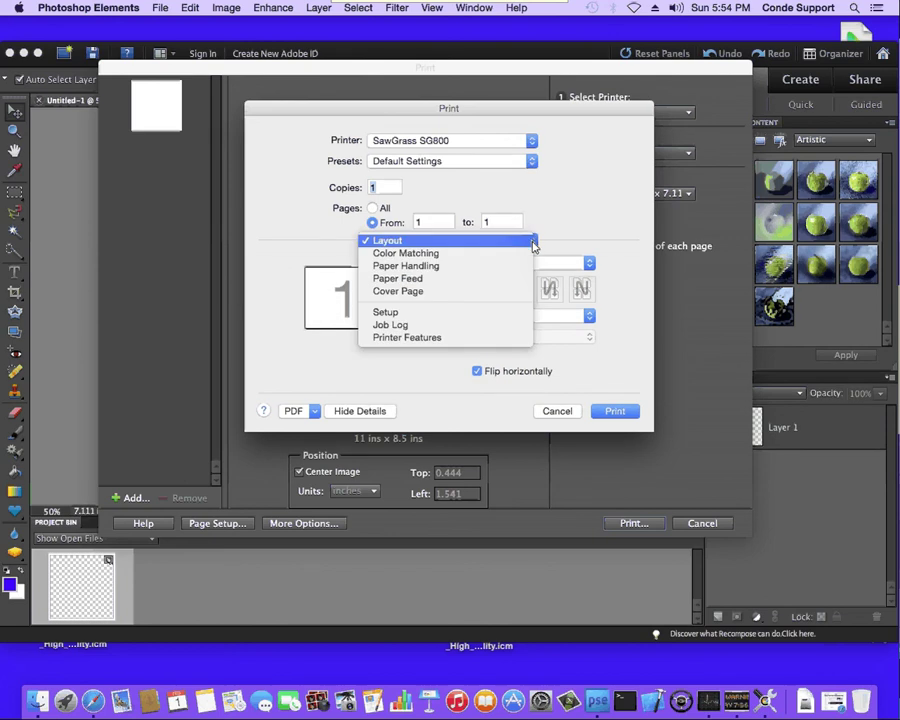
left_click(396, 316)
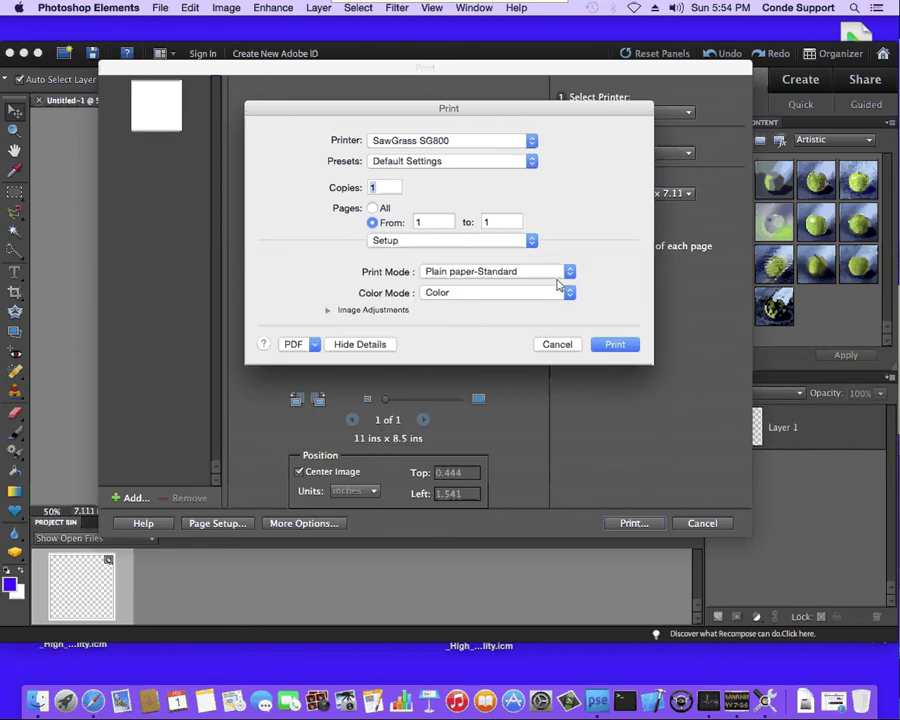
left_click(570, 279)
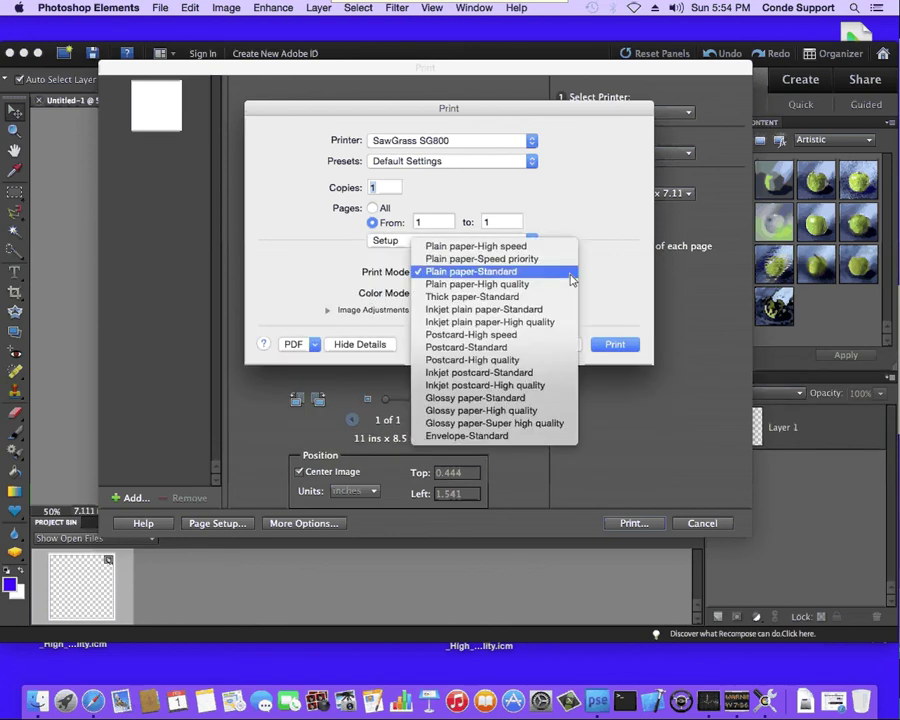
left_click(517, 325)
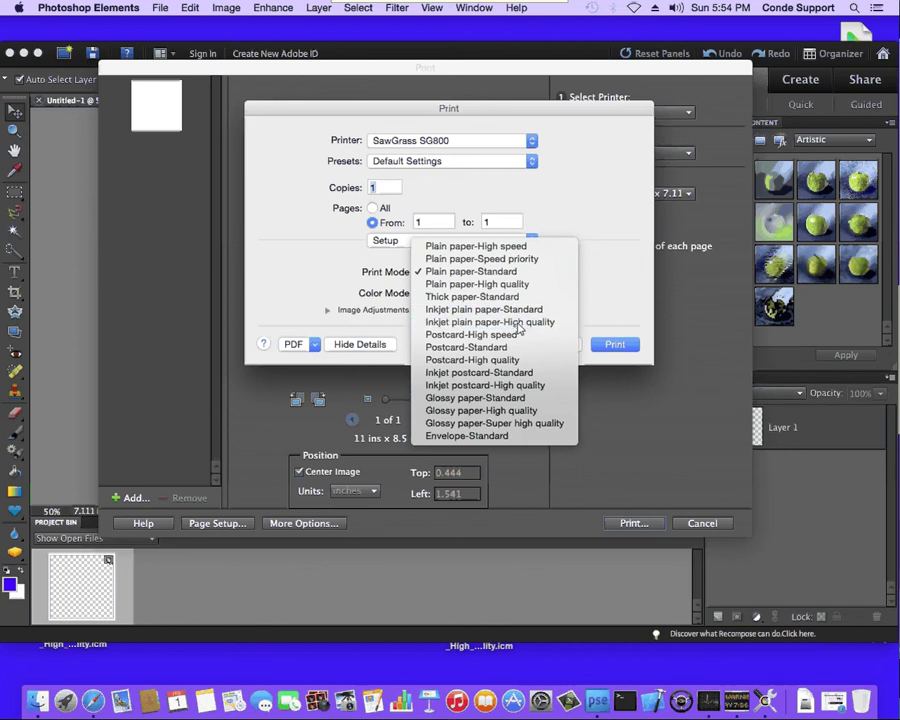
left_click(328, 311)
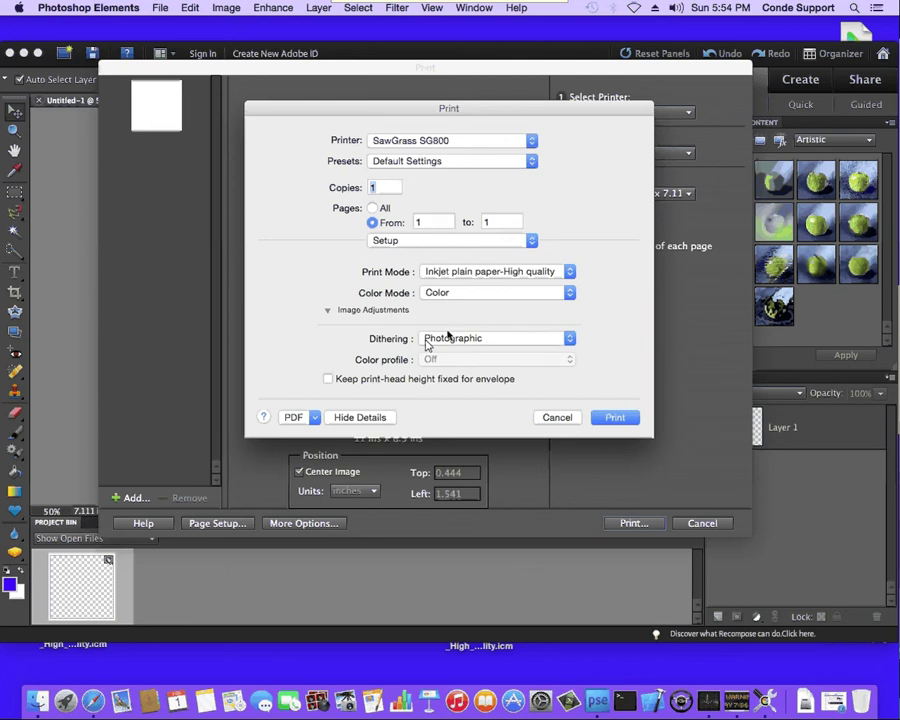
left_click(569, 344)
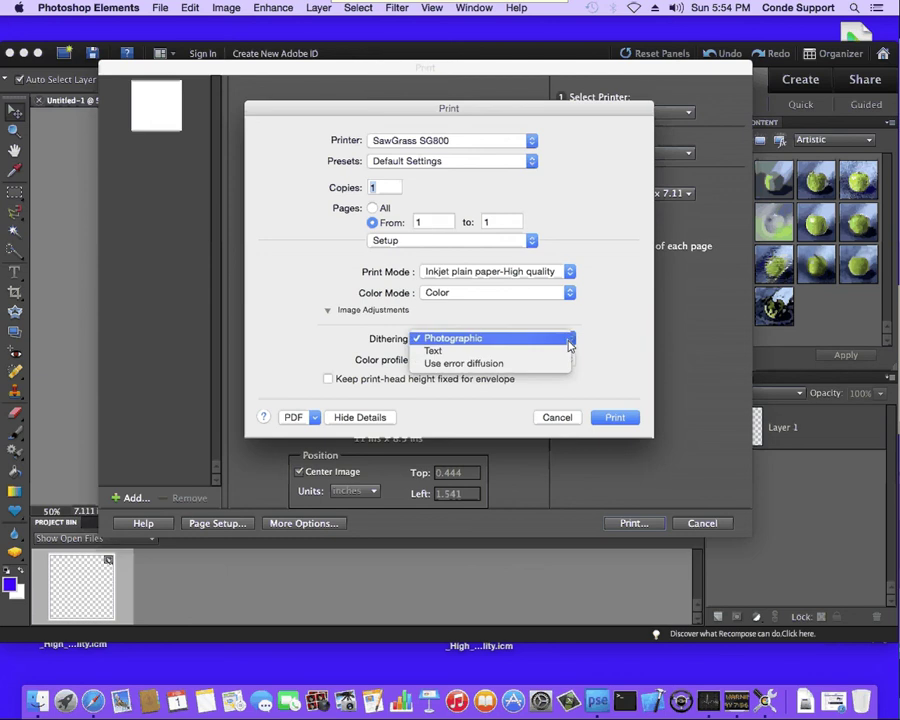
left_click(459, 365)
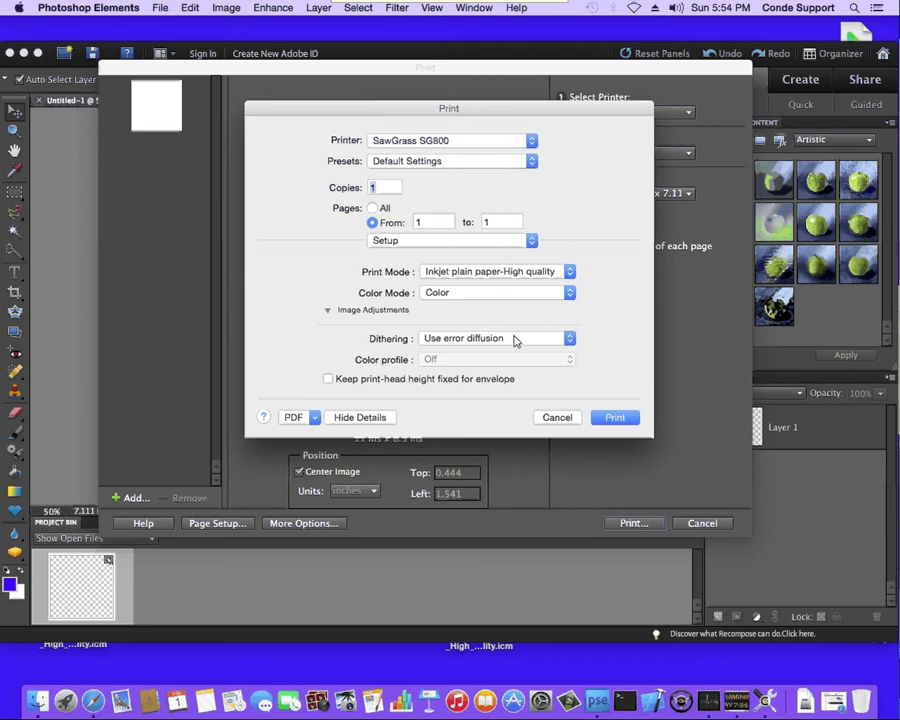
- Save the current settings as the preset 'Conde ICC' and keep it selected
left_click(533, 168)
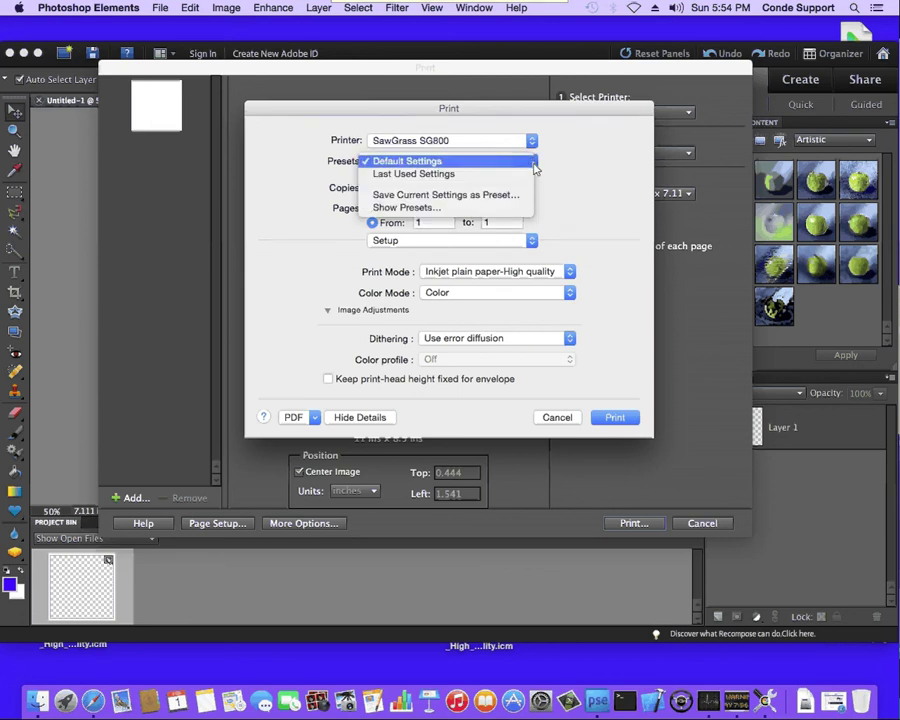
left_click(449, 196)
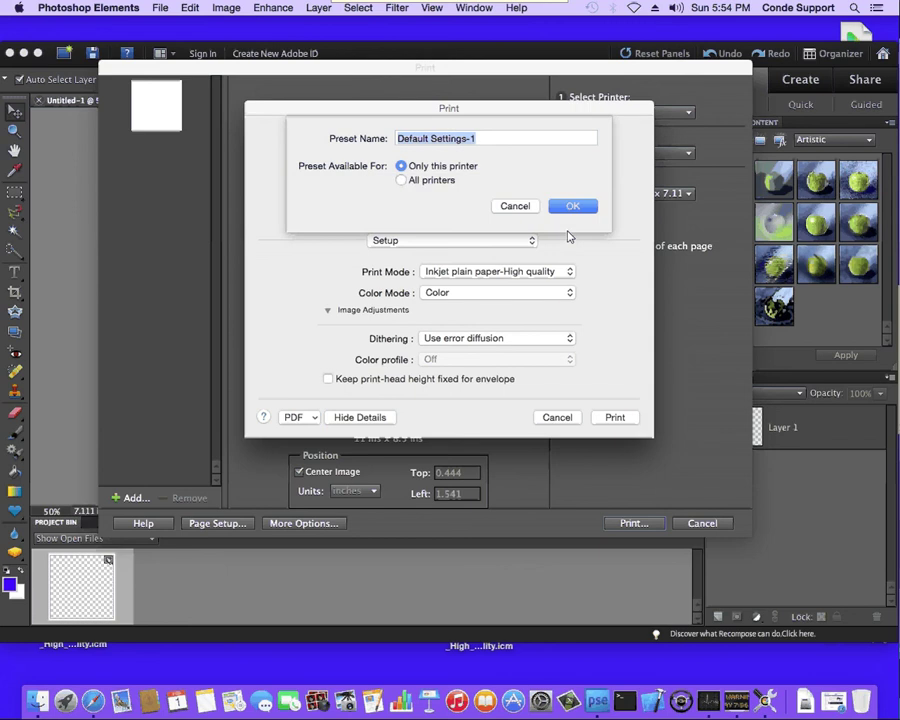
type("Conde ICC")
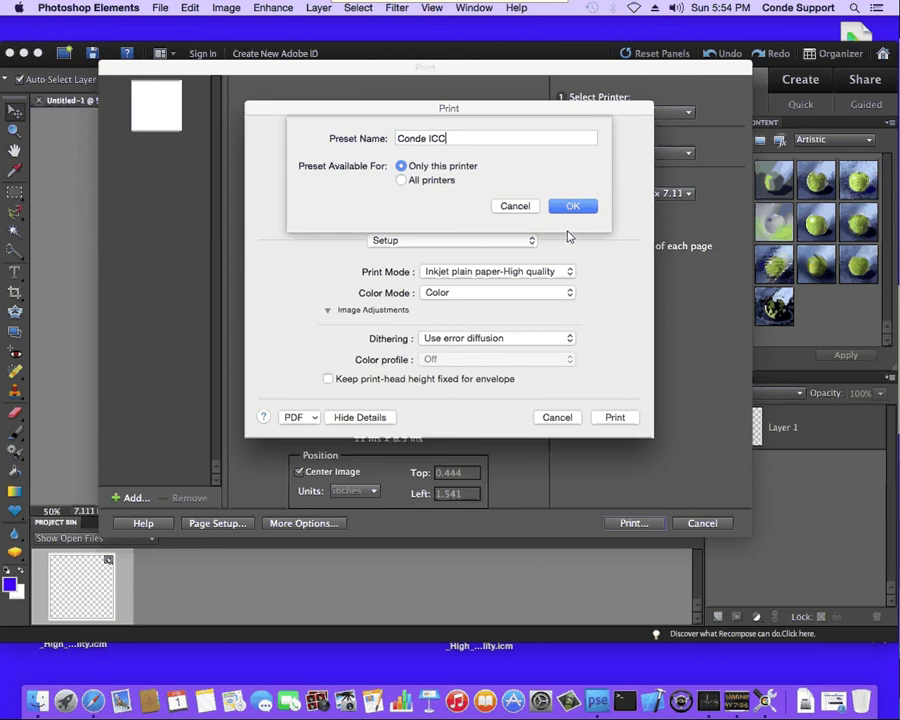
left_click(582, 204)
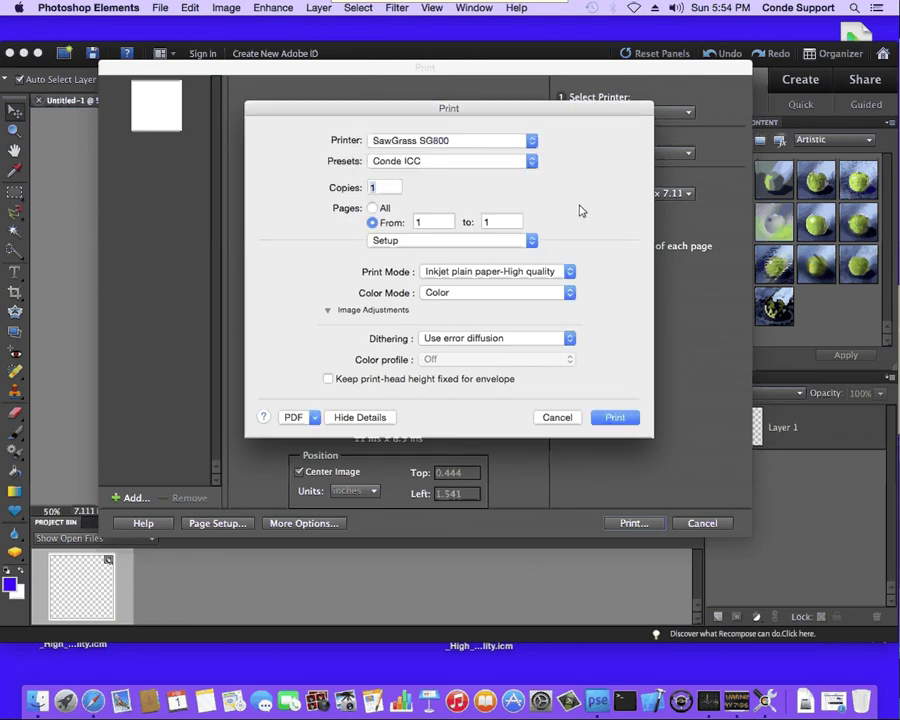
left_click(531, 164)
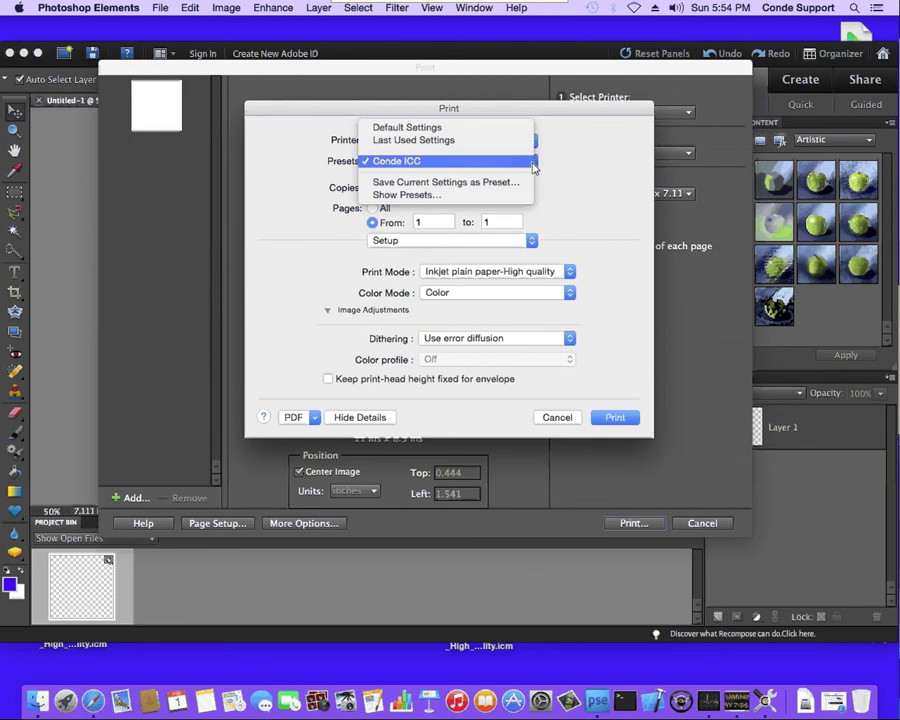
left_click(417, 165)
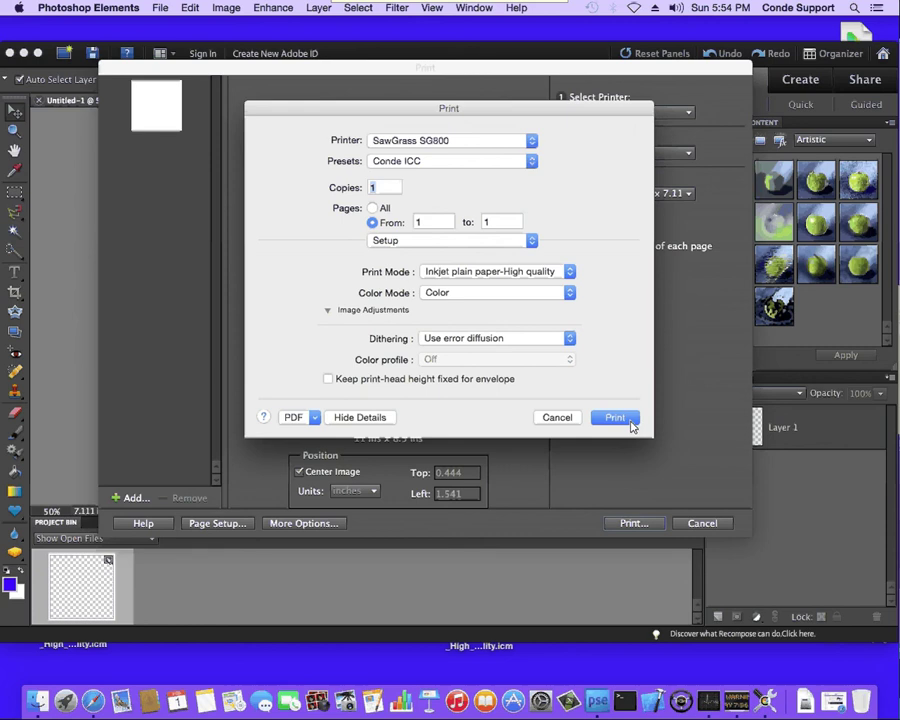
- Cancel the print dialog without printing
left_click(563, 420)
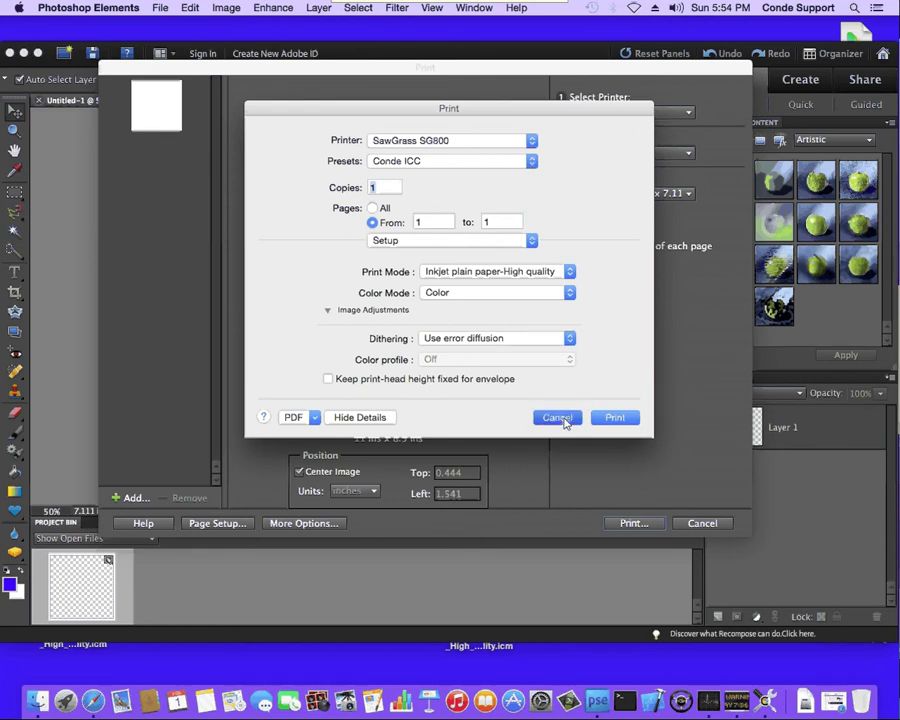